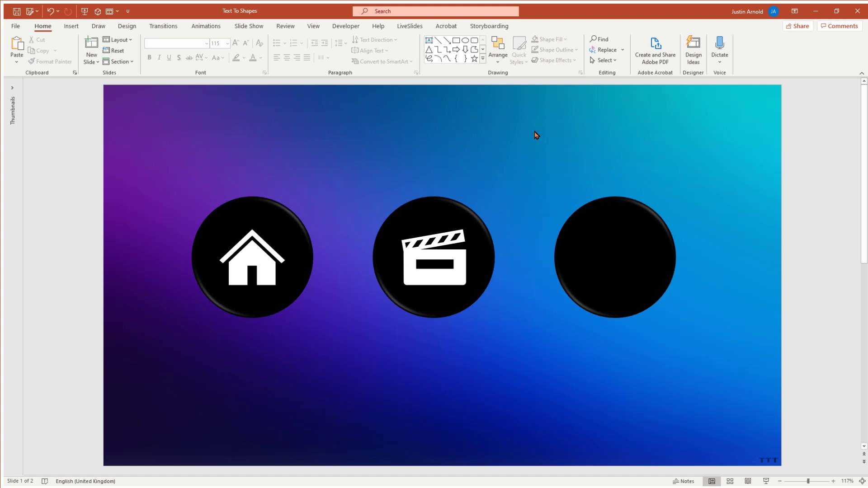
# - Add a text box above the circles holding a white, bold @ at size 115
pyautogui.click(428, 41)
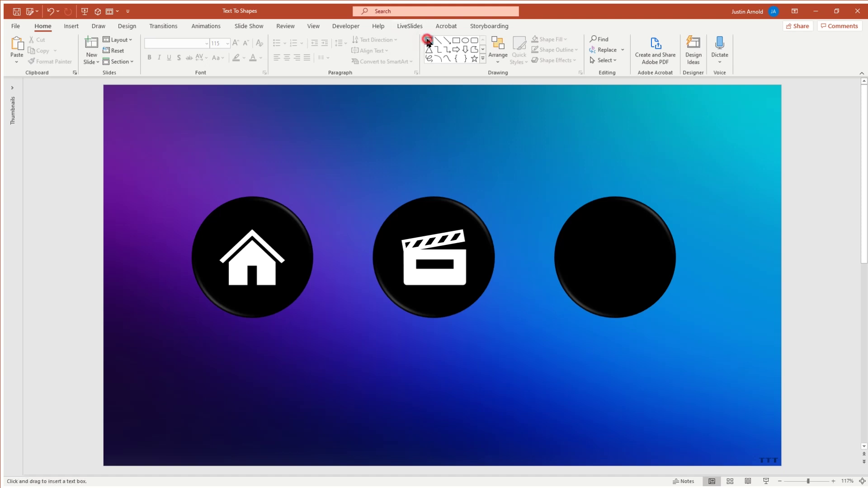
pyautogui.click(476, 137)
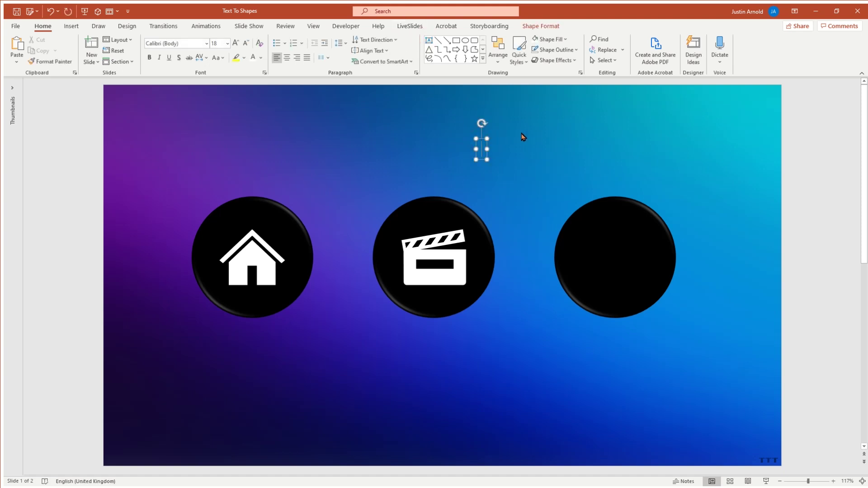
pyautogui.write('@')
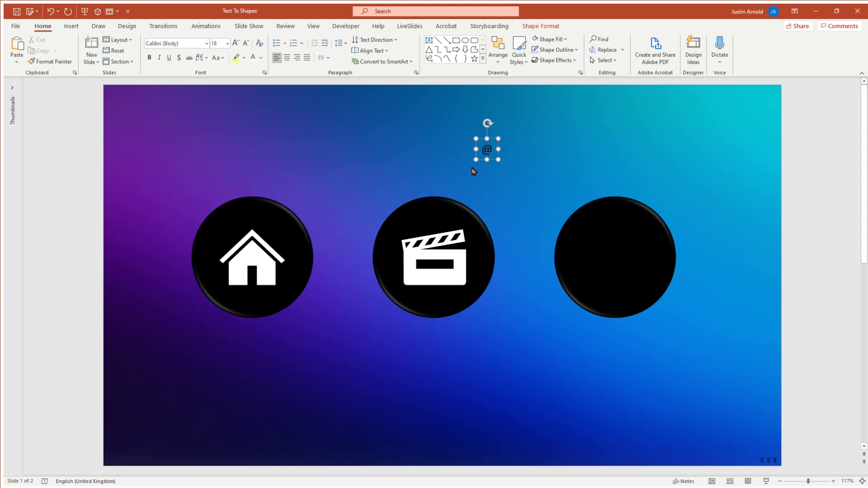
pyautogui.moveTo(492, 159); pyautogui.dragTo(623, 161)
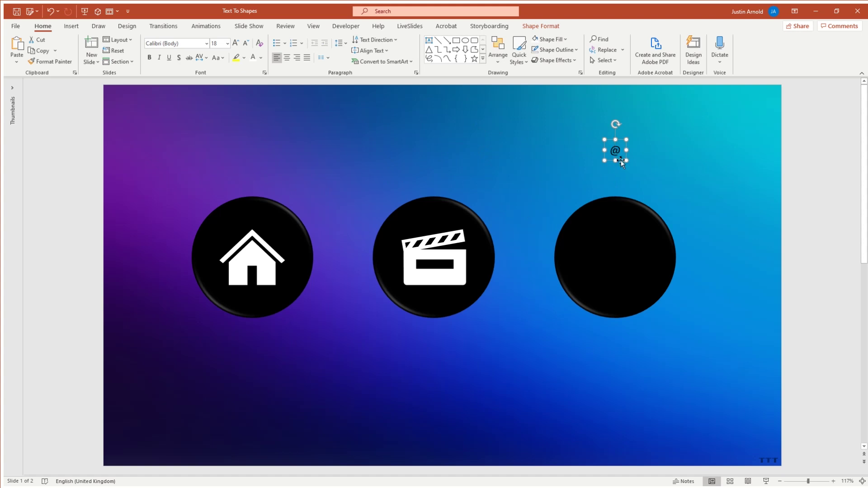
pyautogui.hotkey('ctrl', 'shift', '.')
pyautogui.hotkey('ctrl', 'shift', '.')
pyautogui.hotkey('ctrl', 'shift', '.')
pyautogui.hotkey('ctrl', 'shift', '.')
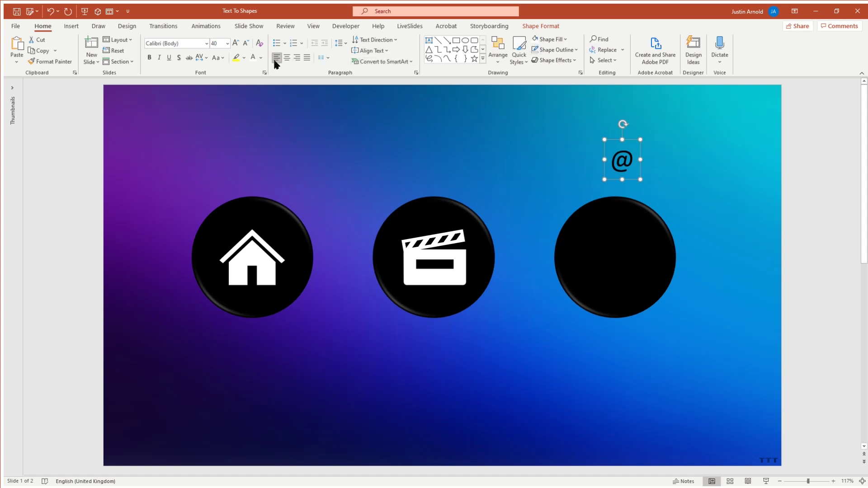
pyautogui.click(253, 57)
pyautogui.hotkey('ctrl', 'b')
pyautogui.hotkey('ctrl', 'shift', '.')
pyautogui.hotkey('ctrl', 'shift', '.')
pyautogui.hotkey('ctrl', 'shift', '.')
pyautogui.hotkey('ctrl', 'shift', '.')
pyautogui.hotkey('ctrl', 'shift', '.')
pyautogui.hotkey('ctrl', 'shift', '.')
pyautogui.hotkey('ctrl', 'shift', '.')
pyautogui.hotkey('ctrl', 'shift', '.')
pyautogui.hotkey('ctrl', 'shift', '.')
pyautogui.hotkey('ctrl', 'shift', '.')
pyautogui.hotkey('ctrl', 'shift', '.')
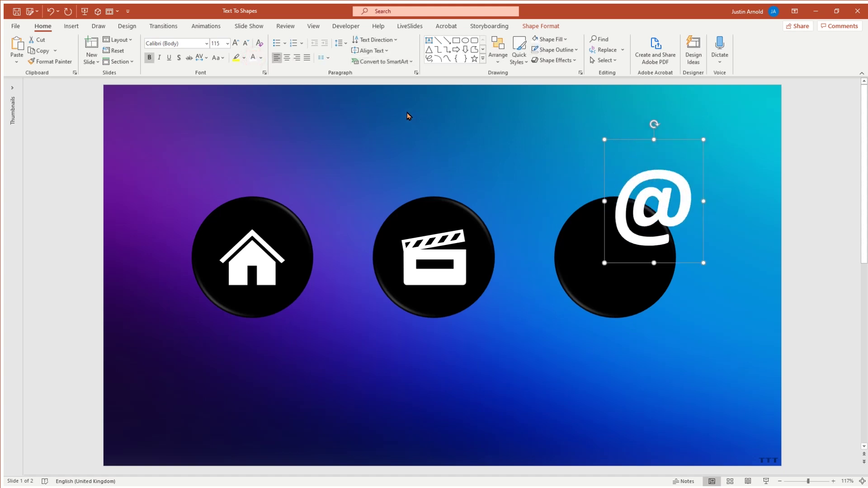
pyautogui.hotkey('ctrl', 'shift', ',')
pyautogui.hotkey('ctrl', 'shift', ',')
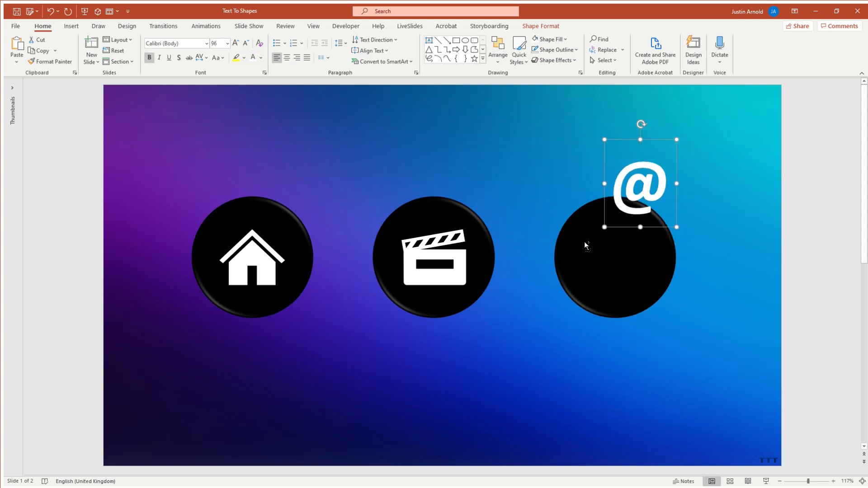
pyautogui.hotkey('ctrl', 'shift', '.')
# - Move the @ onto the third black circle
pyautogui.moveTo(638, 247); pyautogui.dragTo(602, 305)
pyautogui.hotkey('ctrl', 'z')
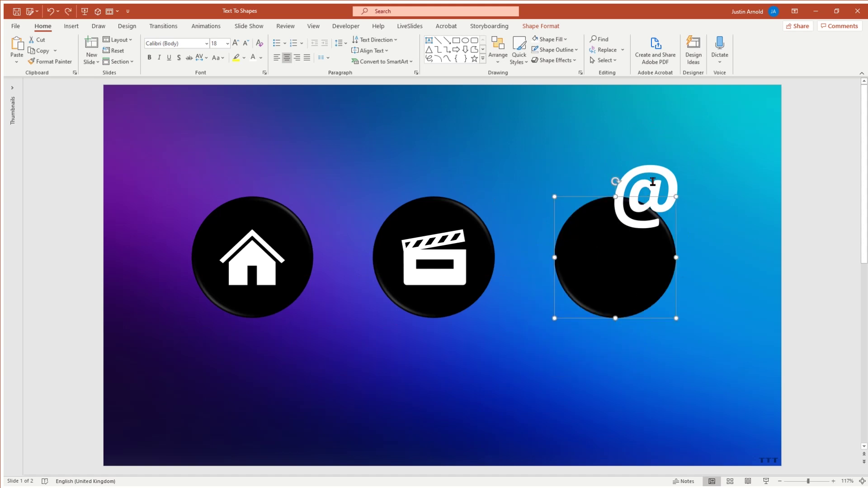
pyautogui.click(680, 169)
pyautogui.moveTo(691, 169); pyautogui.dragTo(661, 231)
# - Group the @ with the third black circle
pyautogui.keyDown('shift'); pyautogui.click(663, 247); pyautogui.keyUp('shift')
pyautogui.rightClick(666, 249)
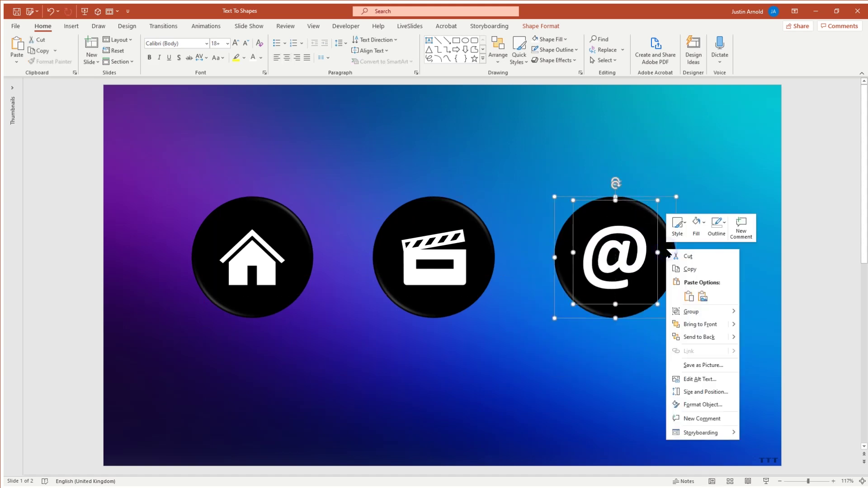
pyautogui.moveTo(683, 311)
pyautogui.click(767, 319)
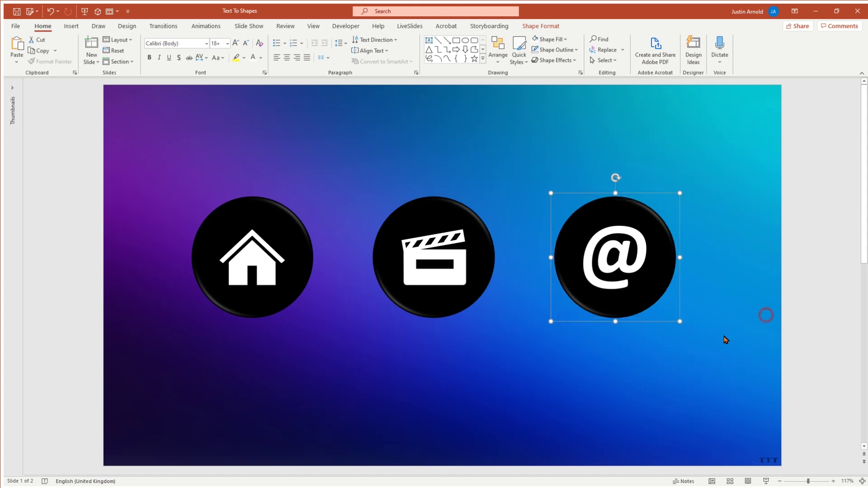
pyautogui.click(676, 377)
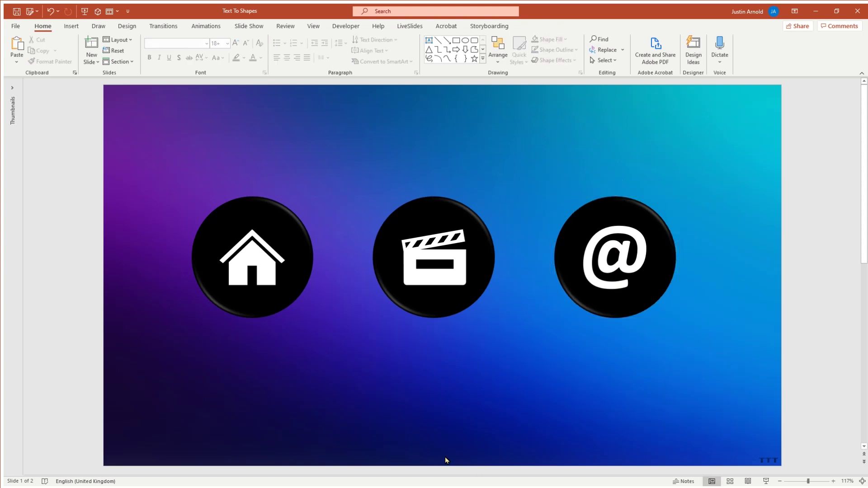
# - Try enlarging the home and clapperboard buttons, undoing each resize
pyautogui.click(275, 306)
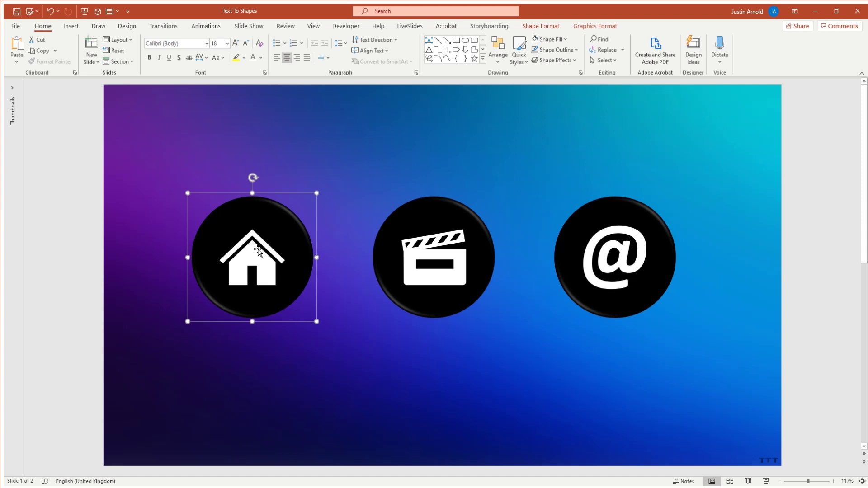
pyautogui.moveTo(316, 322); pyautogui.dragTo(457, 446)
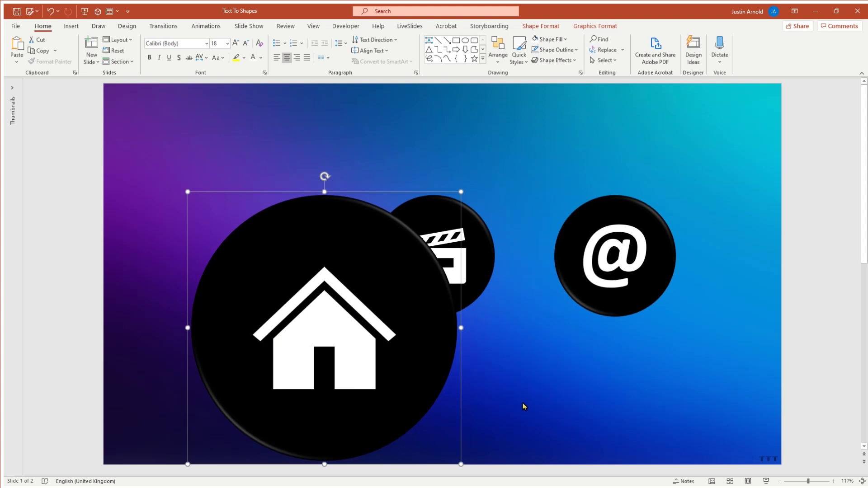
pyautogui.hotkey('ctrl', 'z')
pyautogui.click(449, 300)
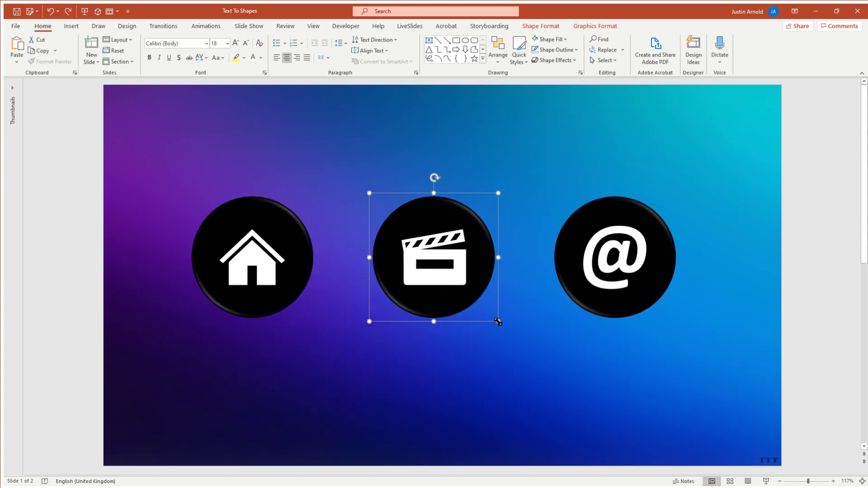
pyautogui.moveTo(498, 322); pyautogui.dragTo(667, 468)
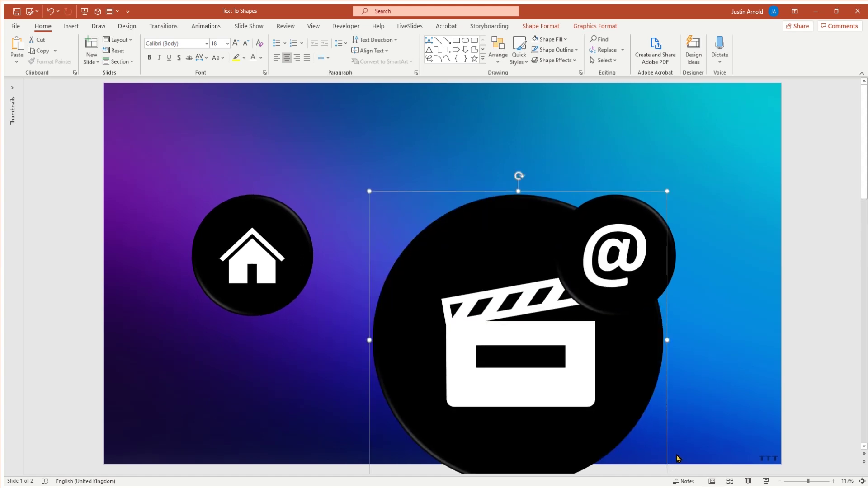
pyautogui.hotkey('ctrl', 'z')
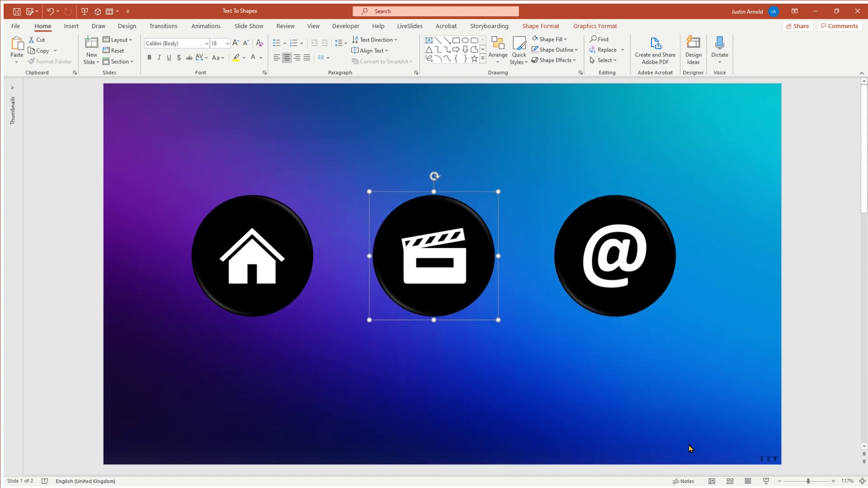
# - Try enlarging the @ button, undo it, and scroll down to slide 2
pyautogui.click(630, 303)
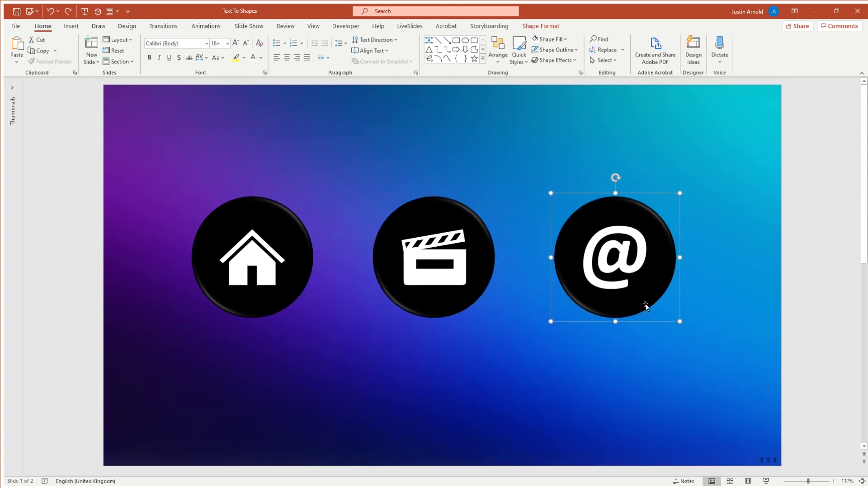
pyautogui.moveTo(679, 321); pyautogui.dragTo(850, 452)
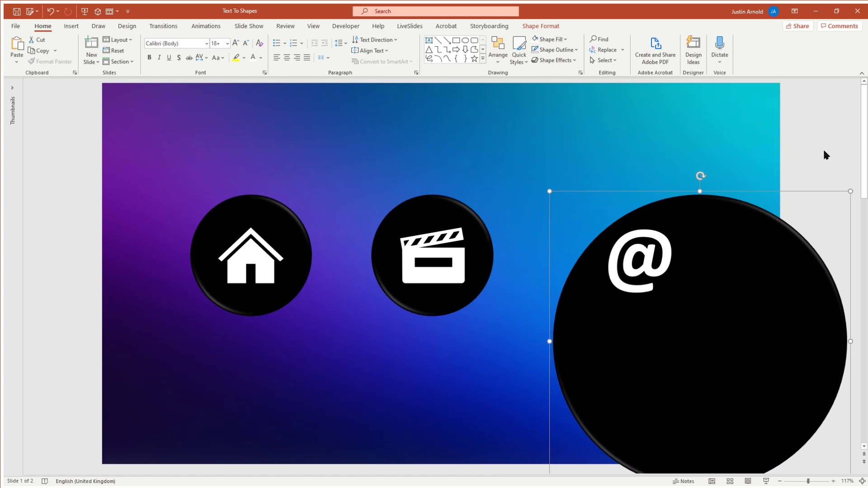
pyautogui.hotkey('ctrl', 'z')
pyautogui.click(816, 169)
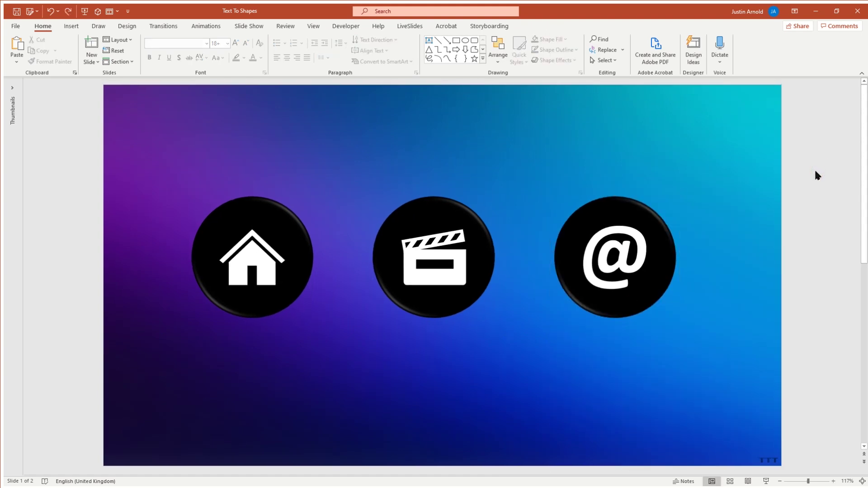
pyautogui.scroll(-2, 817, 176)
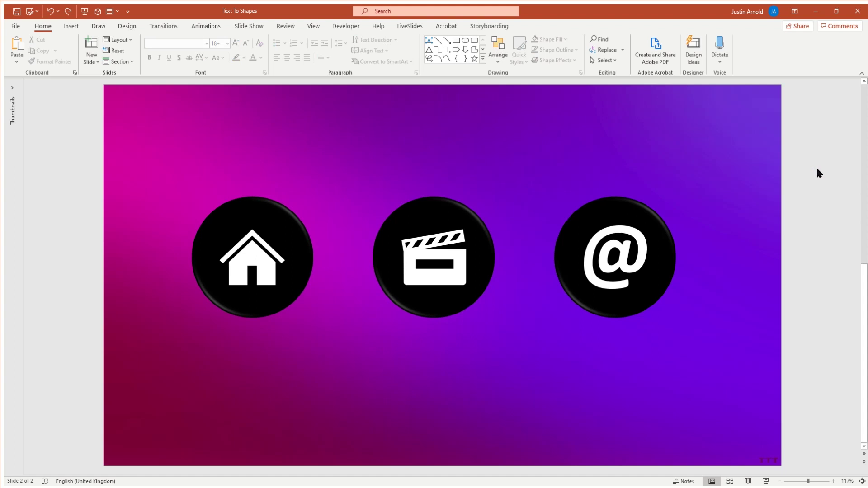
# - On slide 2, enlarge the house button and undo, then drag the @ button's corner to enlarge it
pyautogui.click(270, 305)
pyautogui.moveTo(316, 321); pyautogui.dragTo(470, 451)
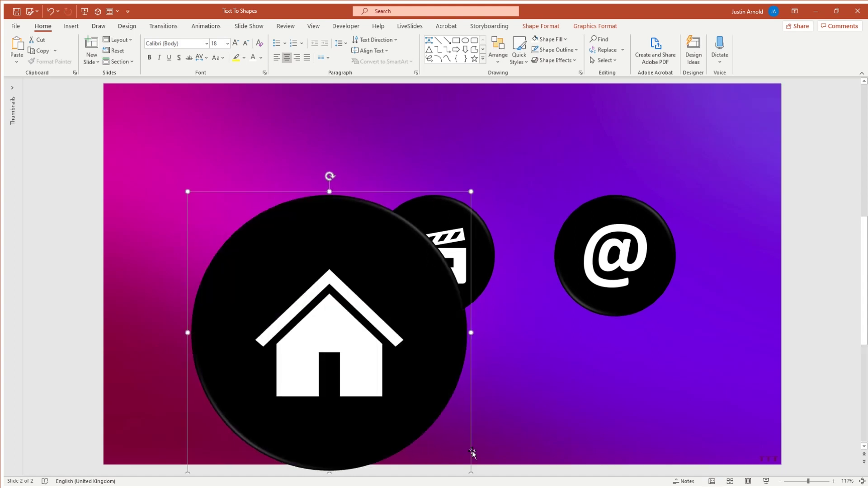
pyautogui.hotkey('ctrl', 'z')
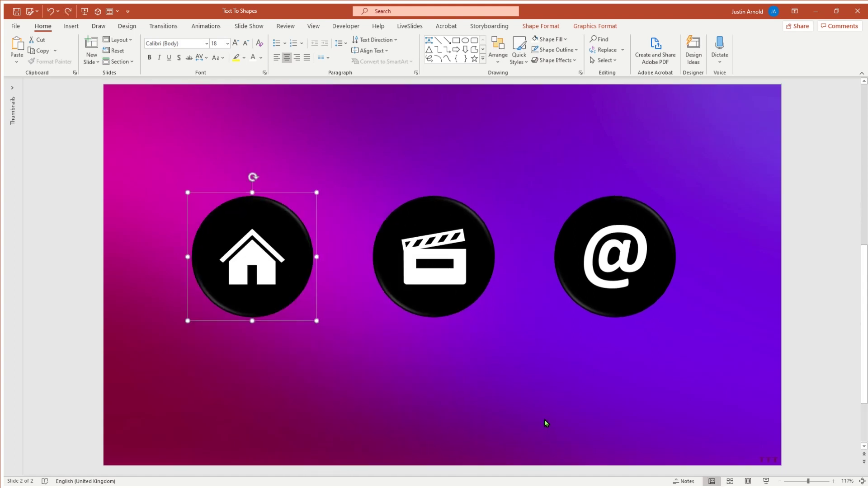
pyautogui.click(643, 306)
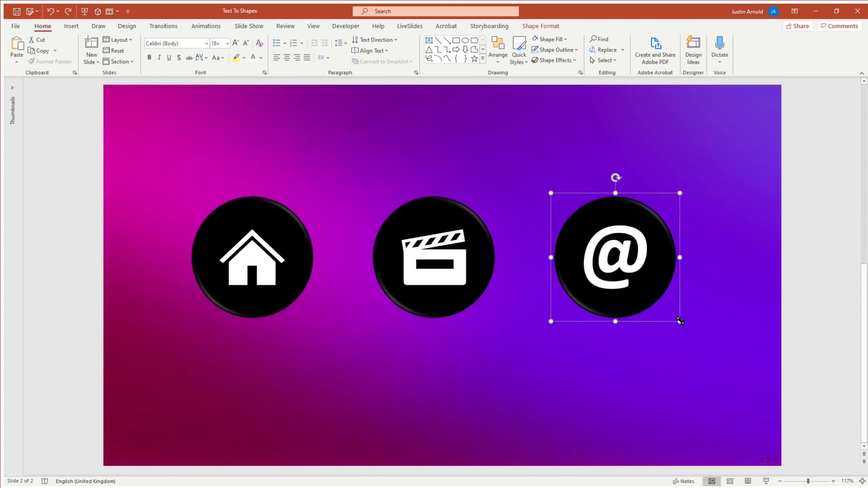
pyautogui.moveTo(678, 321); pyautogui.dragTo(809, 467)
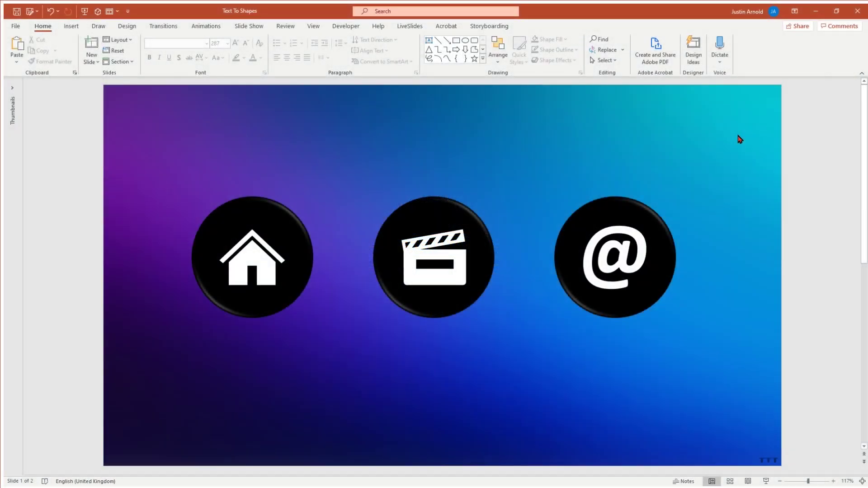
# - Ungroup the @ from the third black circle
pyautogui.click(637, 246)
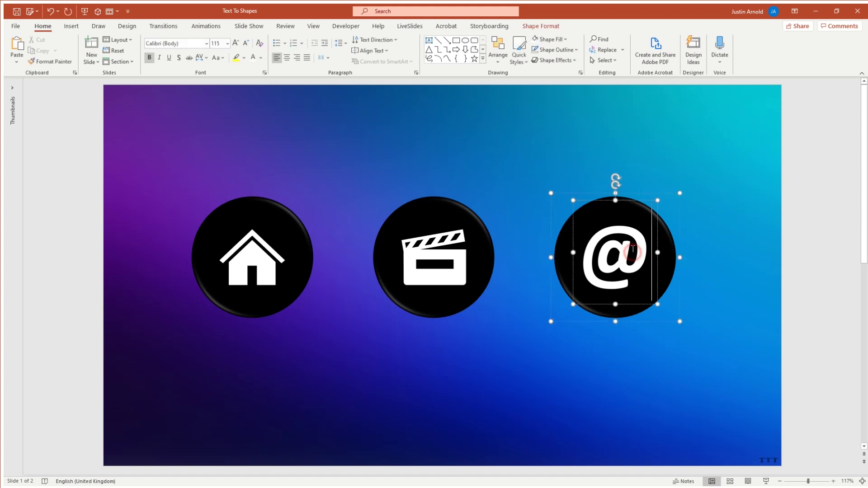
pyautogui.click(634, 200)
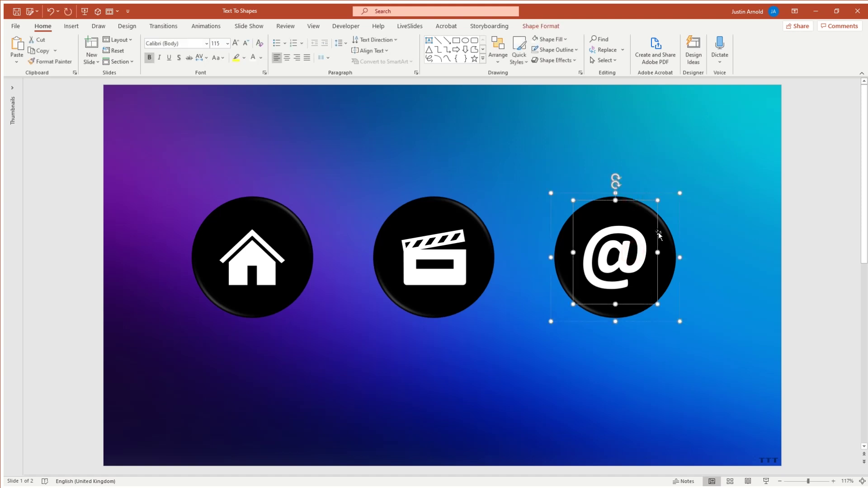
pyautogui.click(679, 236)
pyautogui.rightClick(680, 235)
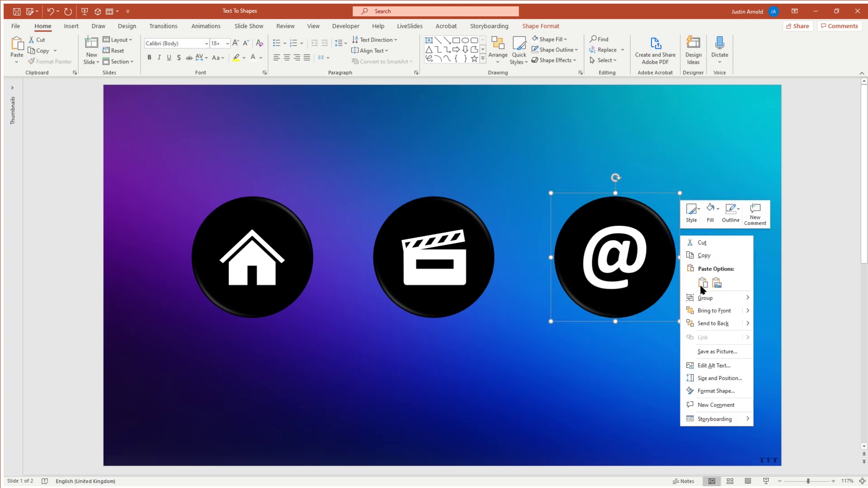
pyautogui.moveTo(703, 293)
pyautogui.click(780, 324)
# - Drag the @ text box below the circles and test-type T in its place
pyautogui.click(744, 304)
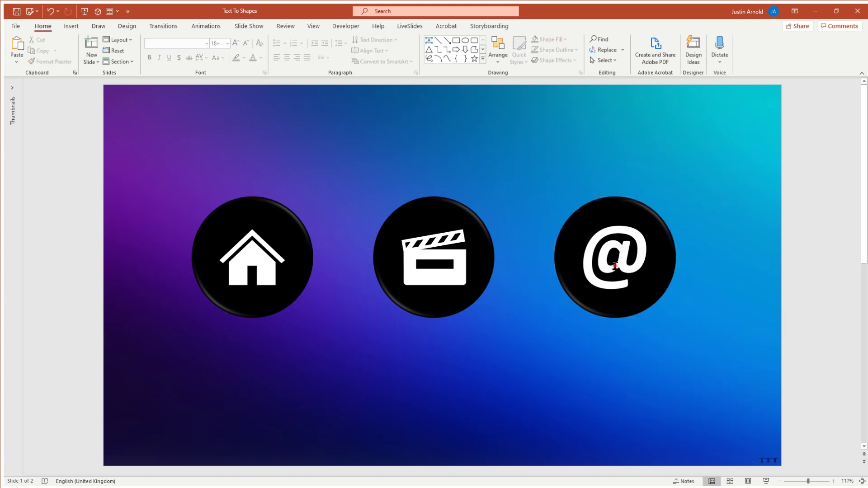
pyautogui.click(614, 286)
pyautogui.moveTo(623, 301); pyautogui.dragTo(503, 419)
pyautogui.doubleClick(518, 377)
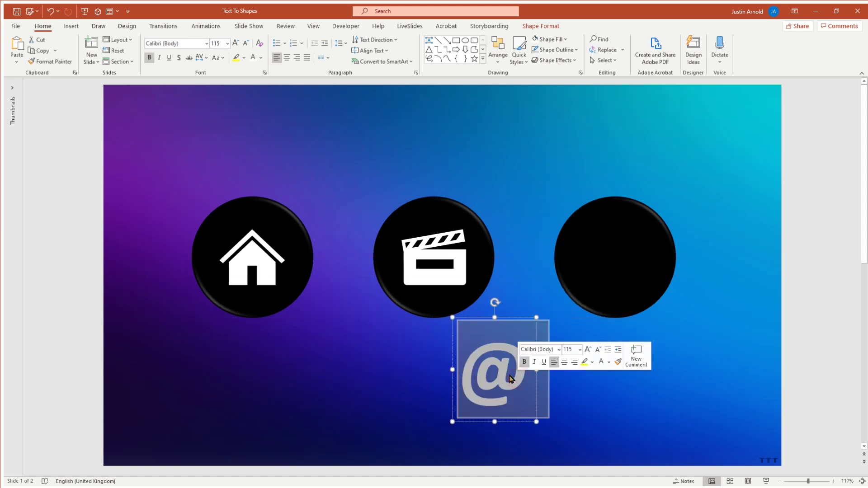
pyautogui.write('T')
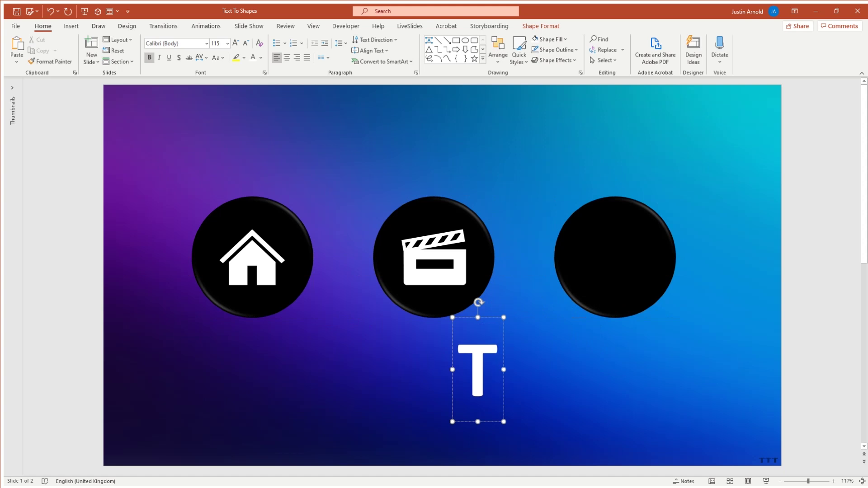
pyautogui.click(501, 316)
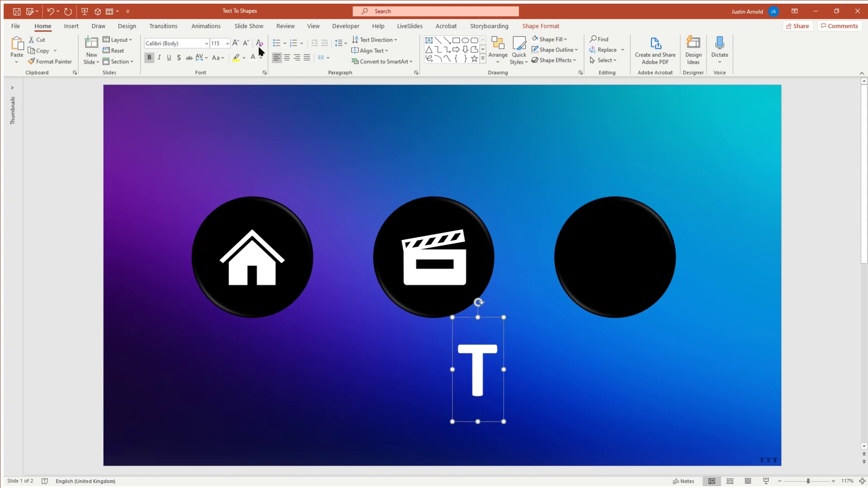
# - Confirm the font size stays 115 and undo the T back to @
pyautogui.click(227, 44)
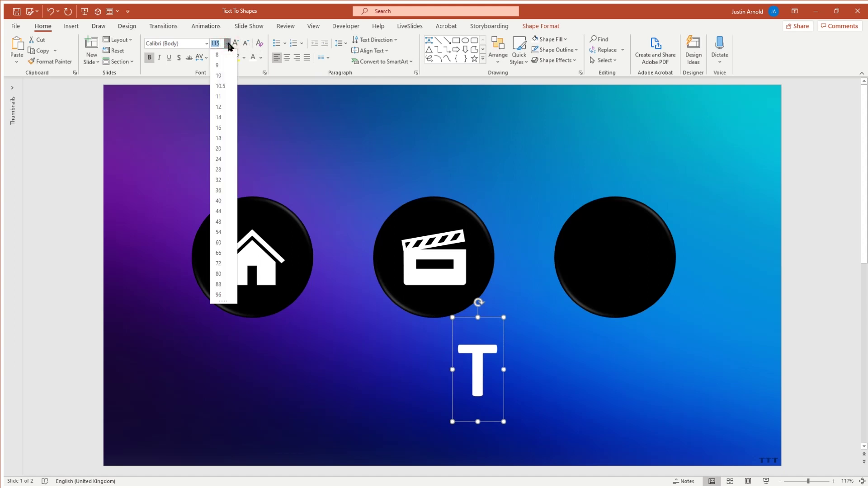
pyautogui.click(227, 43)
pyautogui.click(625, 268)
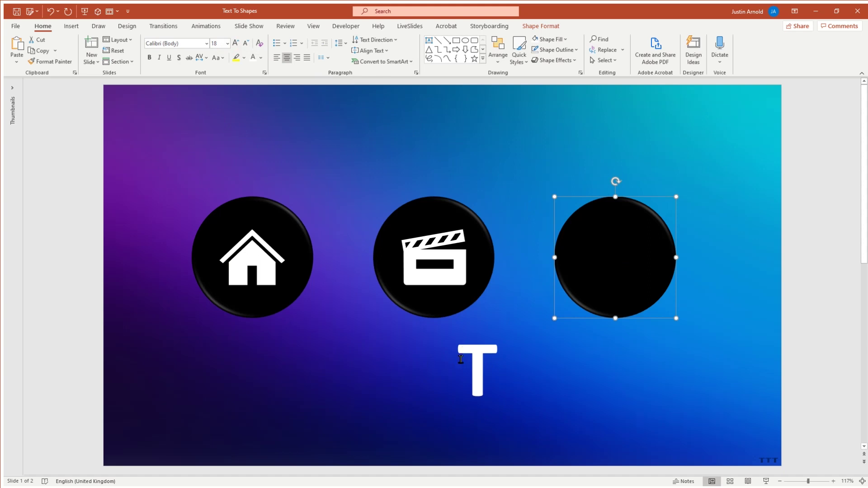
pyautogui.click(464, 351)
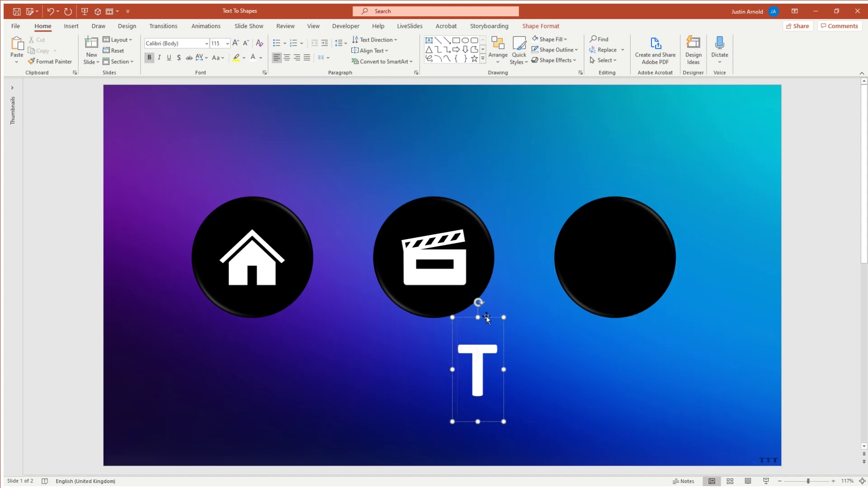
pyautogui.hotkey('ctrl', 'z')
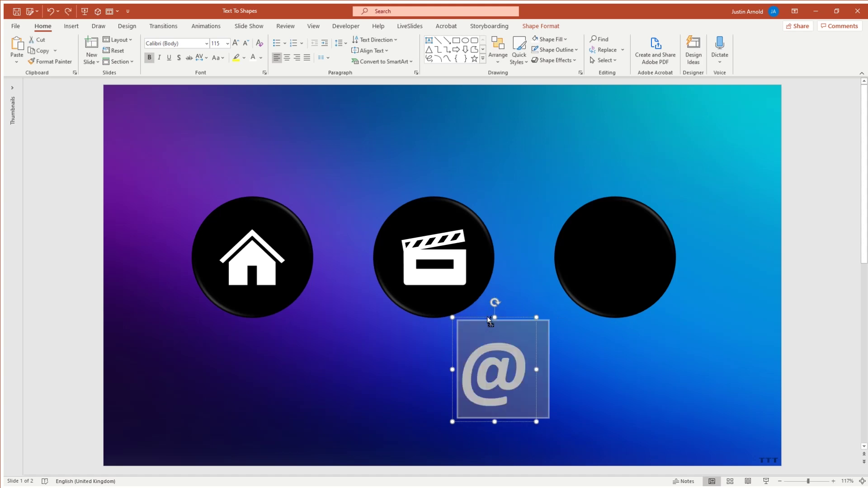
pyautogui.click(566, 352)
# - Move the @ text box to the slide's lower left
pyautogui.click(499, 345)
pyautogui.moveTo(505, 320); pyautogui.dragTo(326, 329)
pyautogui.click(416, 336)
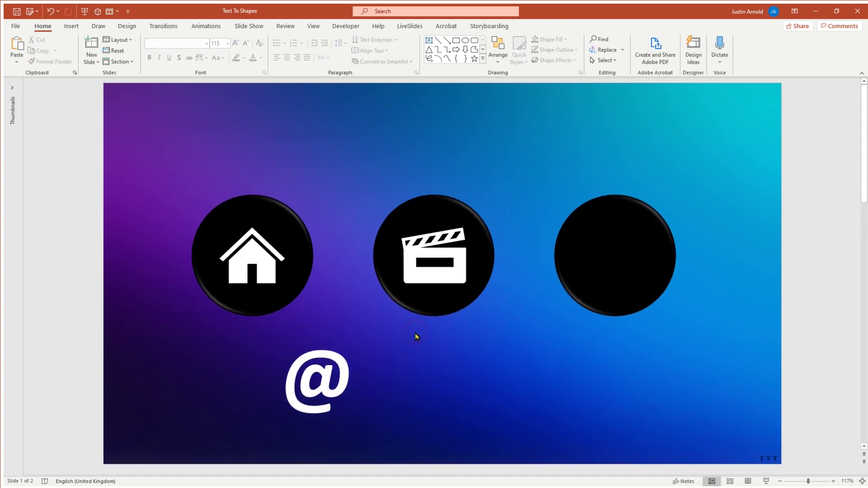
pyautogui.click(456, 40)
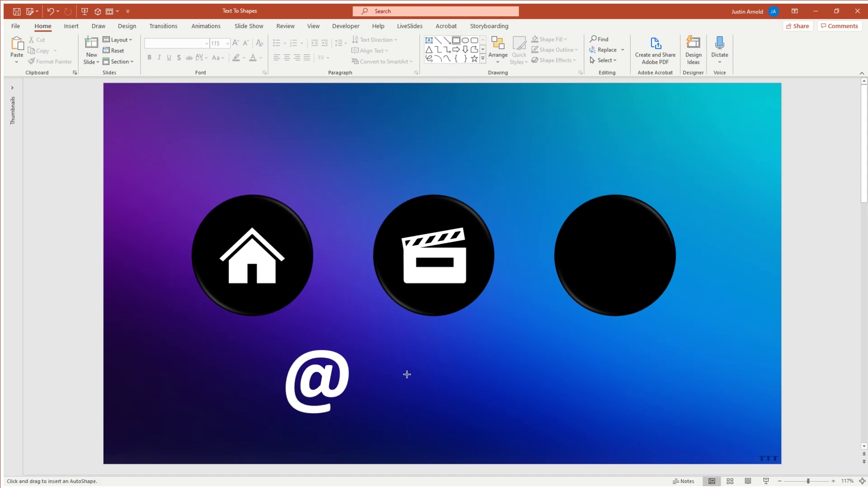
# - Draw a rectangle under the middle circle, beside the white @
pyautogui.moveTo(388, 333); pyautogui.dragTo(535, 440)
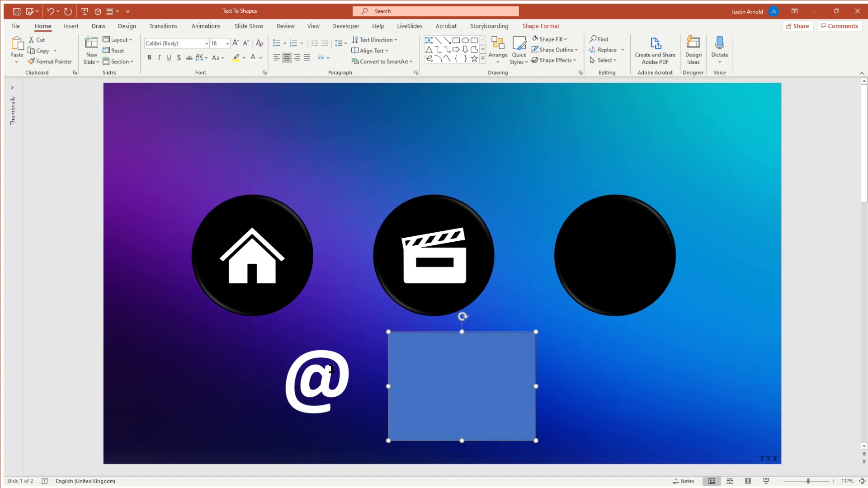
pyautogui.click(512, 366)
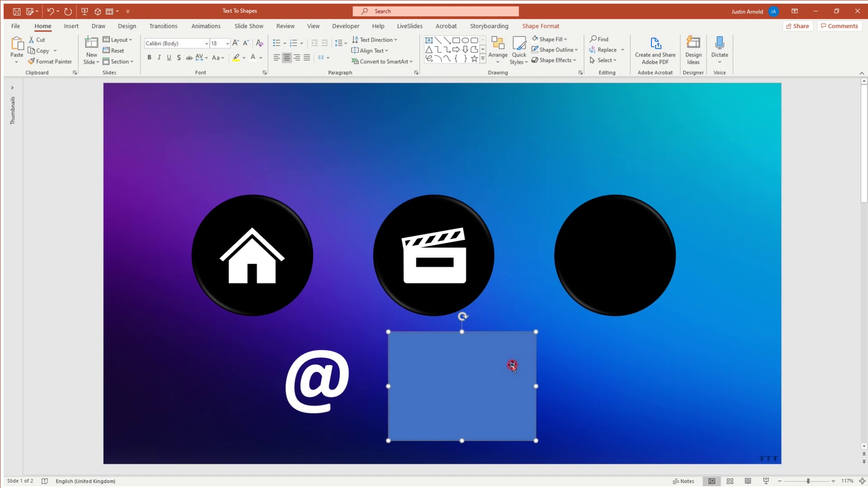
pyautogui.click(544, 39)
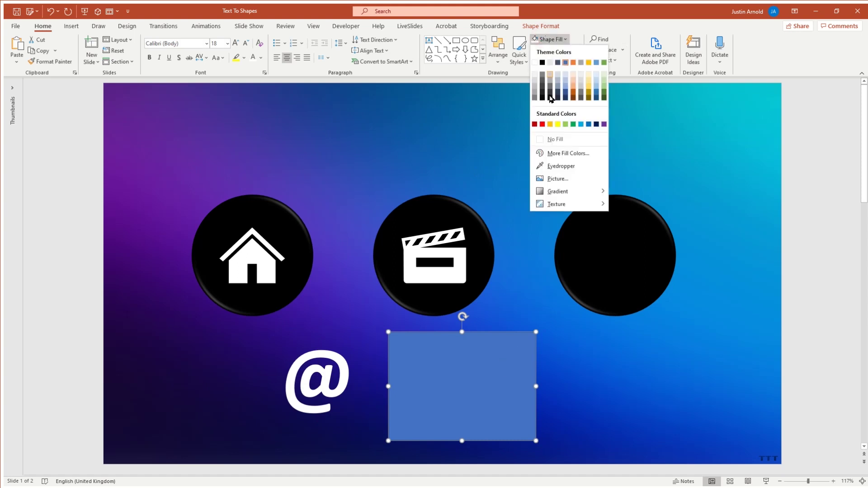
# - Fill the rectangle yellow, remove its outline, then recolour it Green, Accent 6, Darker 25%
pyautogui.click(558, 124)
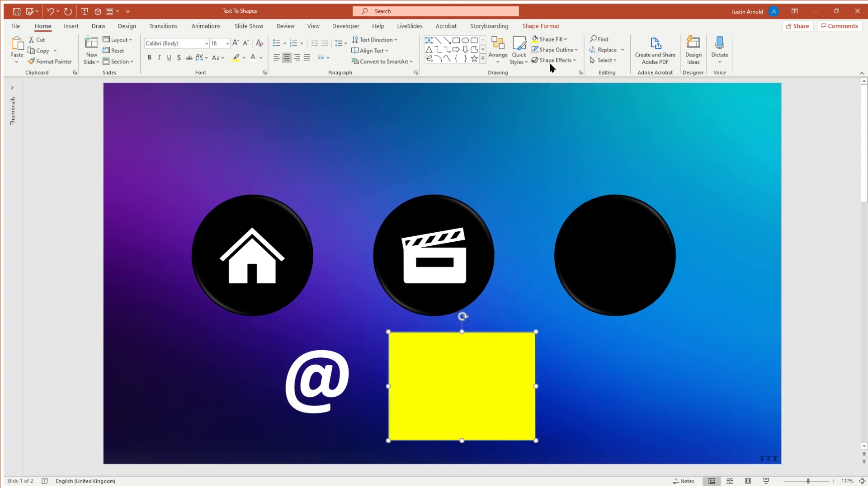
pyautogui.click(553, 50)
pyautogui.click(558, 148)
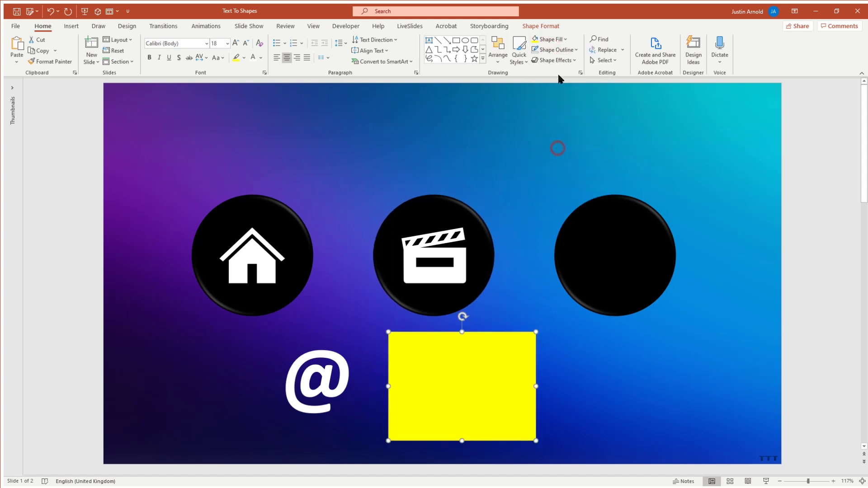
pyautogui.click(564, 39)
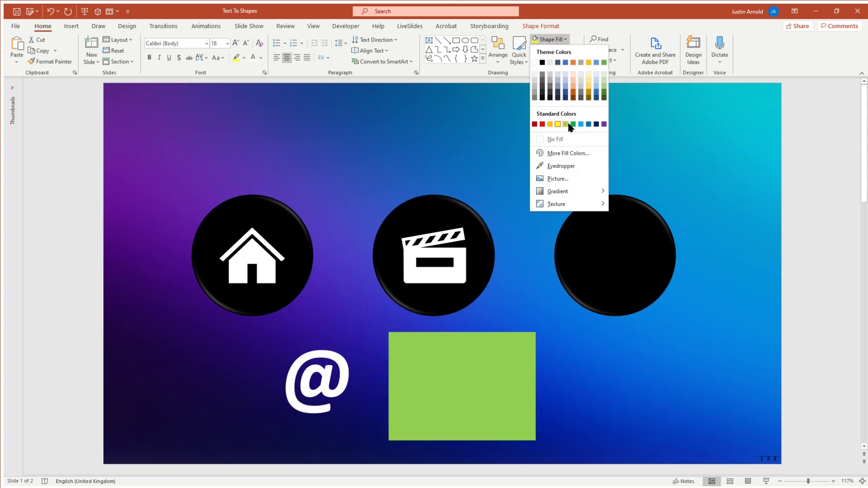
pyautogui.click(604, 91)
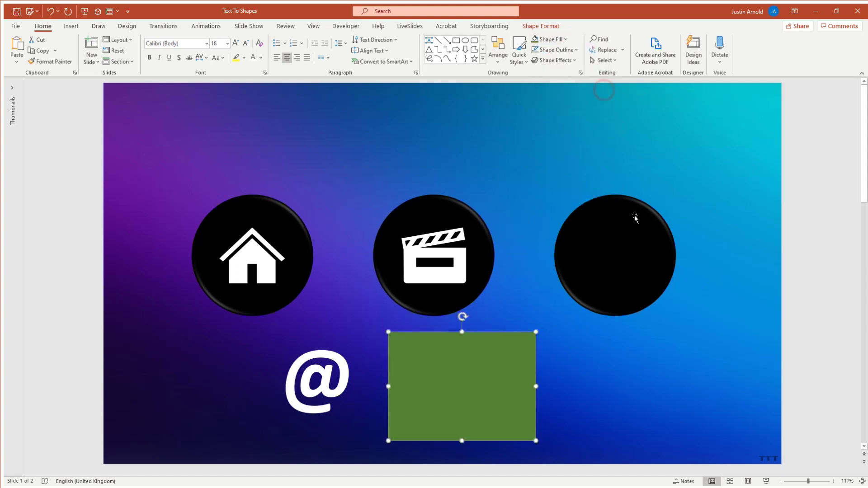
pyautogui.click(630, 372)
pyautogui.click(340, 359)
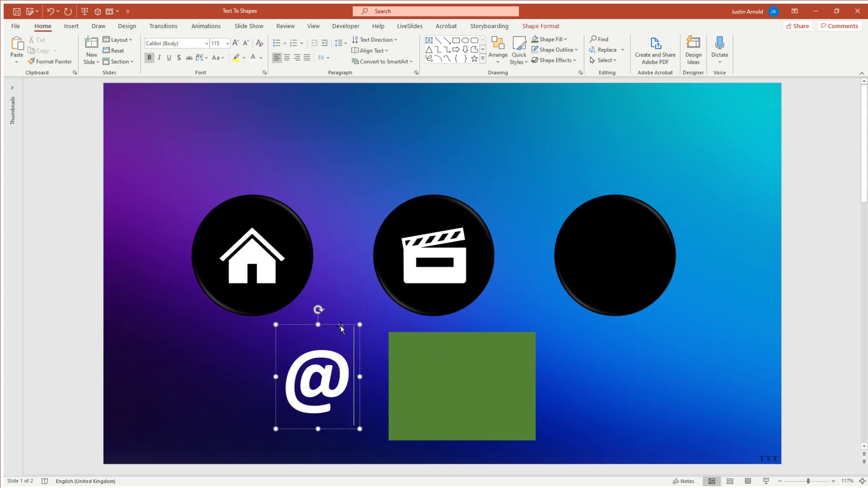
# - Bring the @ to the front and centre it on the green rectangle
pyautogui.moveTo(340, 326)
pyautogui.mouseDown()
pyautogui.moveTo(419, 331)
pyautogui.moveTo(356, 332)
pyautogui.mouseUp()
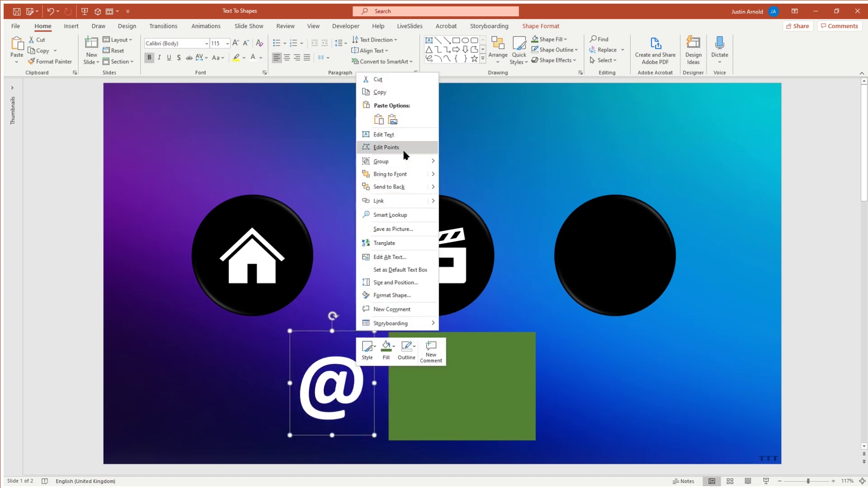
pyautogui.click(409, 176)
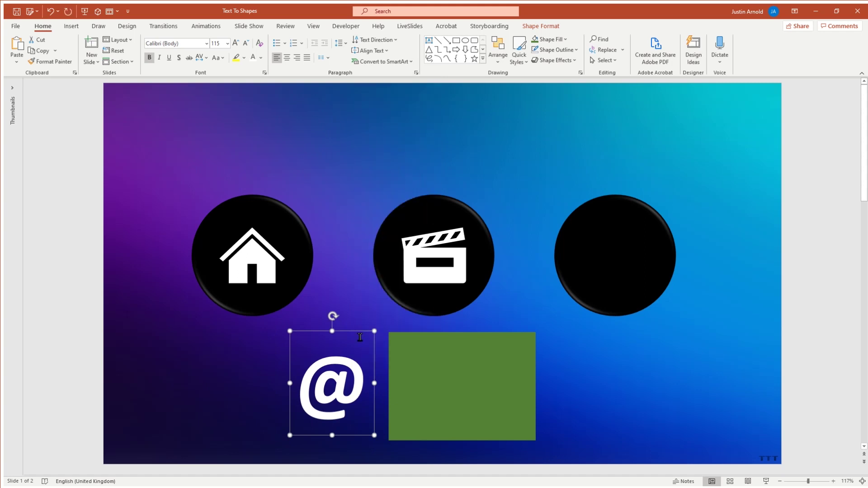
pyautogui.moveTo(363, 332); pyautogui.dragTo(489, 333)
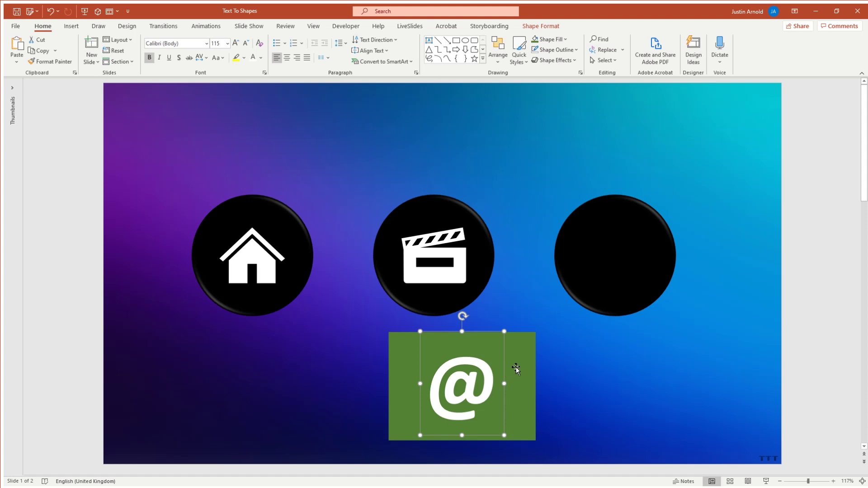
# - Select the @ text box together with the green rectangle behind it
pyautogui.click(581, 368)
pyautogui.click(478, 376)
pyautogui.click(520, 353)
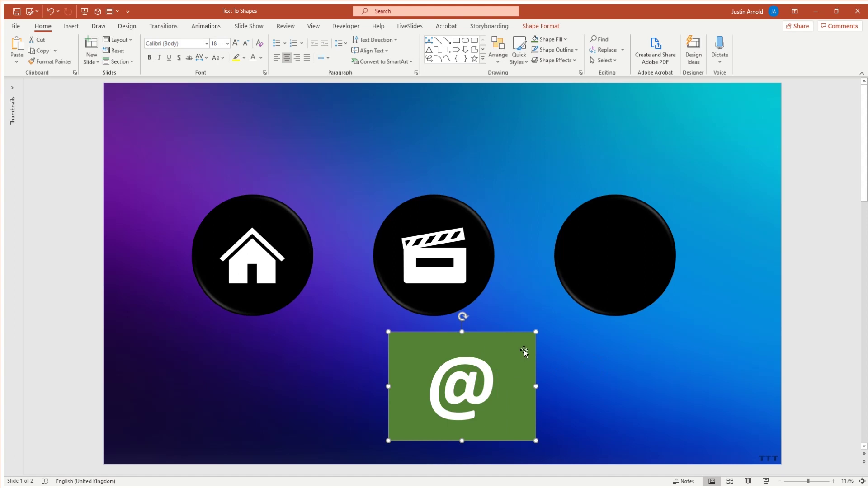
pyautogui.click(359, 423)
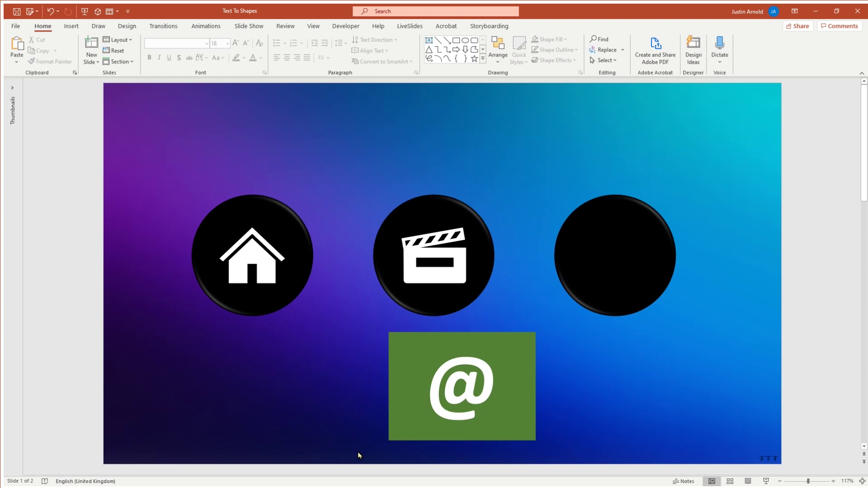
pyautogui.moveTo(358, 454); pyautogui.dragTo(572, 326)
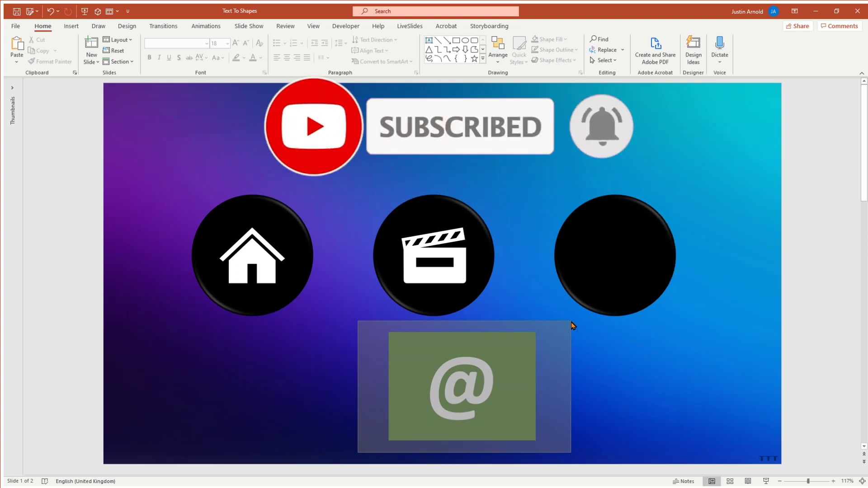
pyautogui.moveTo(573, 326); pyautogui.dragTo(573, 326)
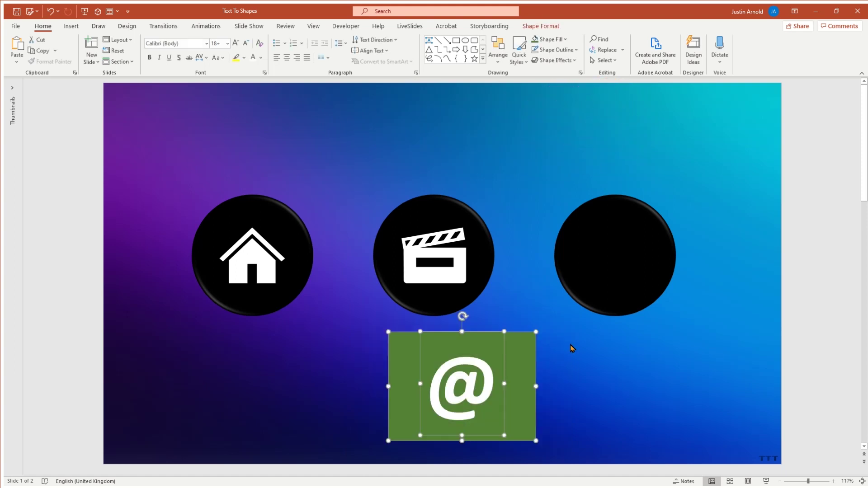
pyautogui.click(571, 370)
pyautogui.click(462, 371)
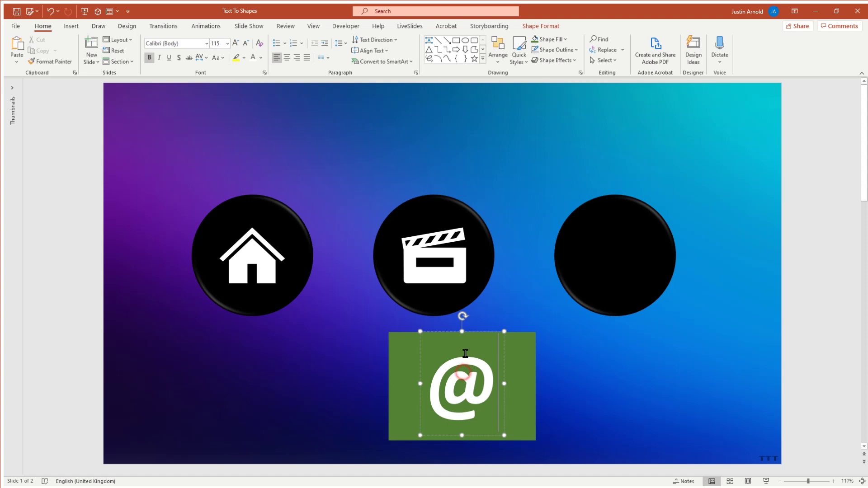
pyautogui.click(503, 357)
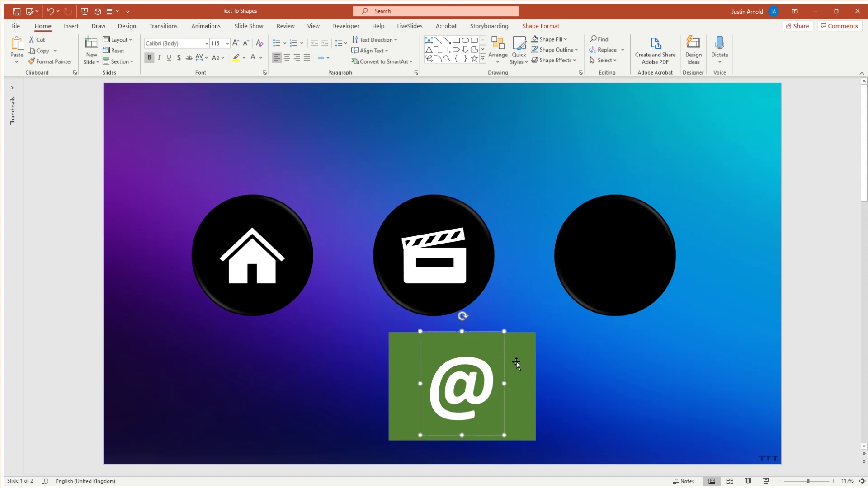
pyautogui.keyDown('shift'); pyautogui.click(519, 353); pyautogui.keyUp('shift')
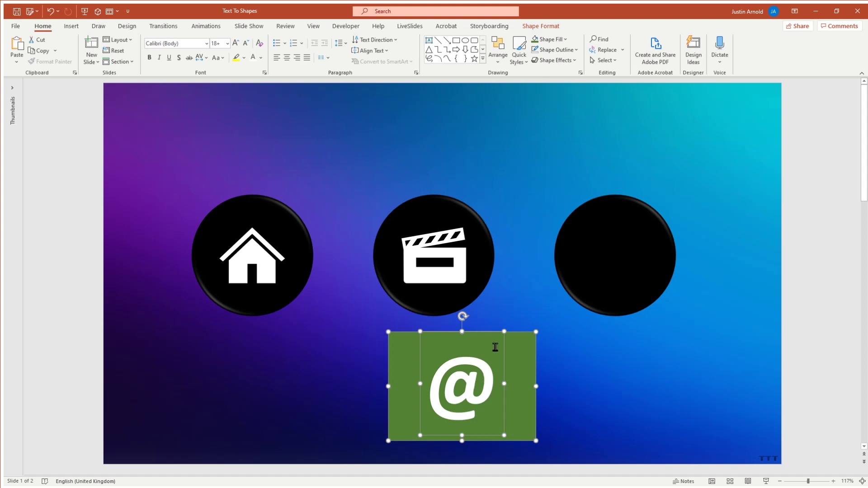
# - Apply Shape Format > Merge Shapes > Intersect to the @ and green rectangle
pyautogui.click(549, 30)
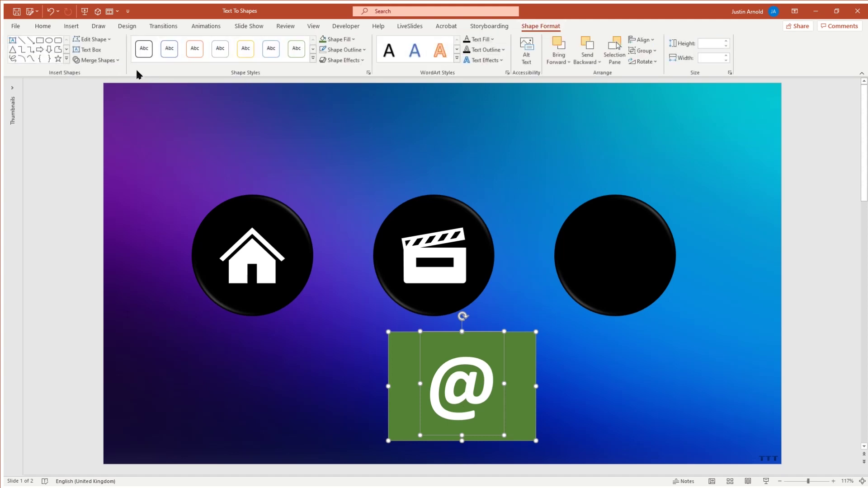
pyautogui.click(116, 61)
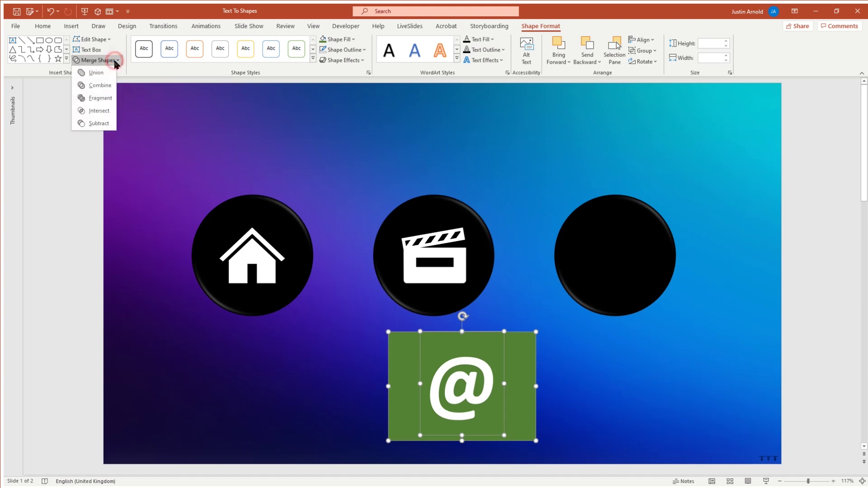
pyautogui.click(104, 110)
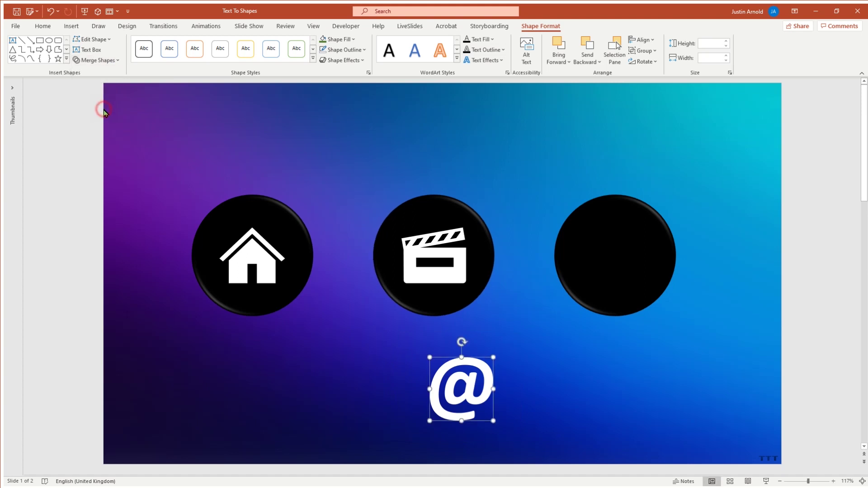
pyautogui.click(617, 384)
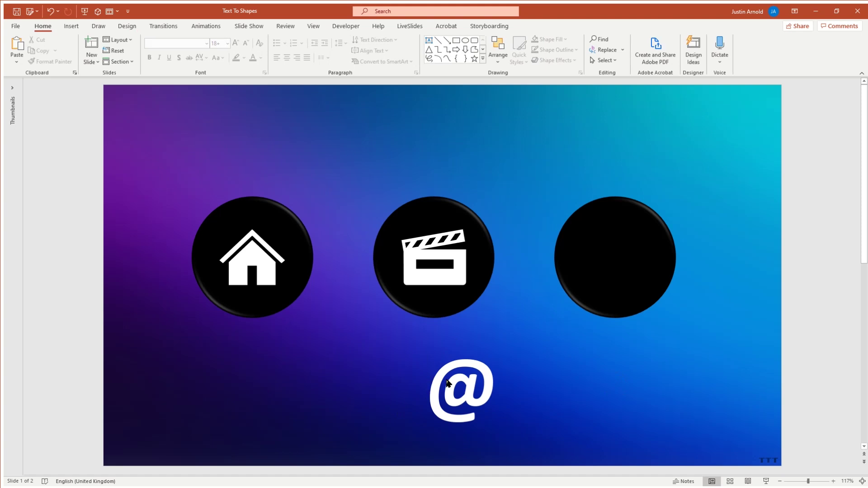
# - Test-enlarge the @ shape, then undo both the resize and the Intersect
pyautogui.click(470, 395)
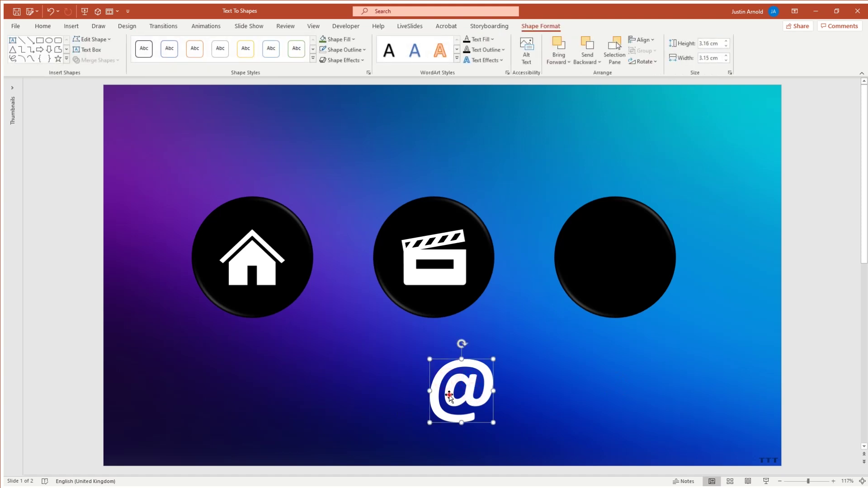
pyautogui.click(458, 391)
pyautogui.click(472, 392)
pyautogui.moveTo(495, 357); pyautogui.dragTo(625, 224)
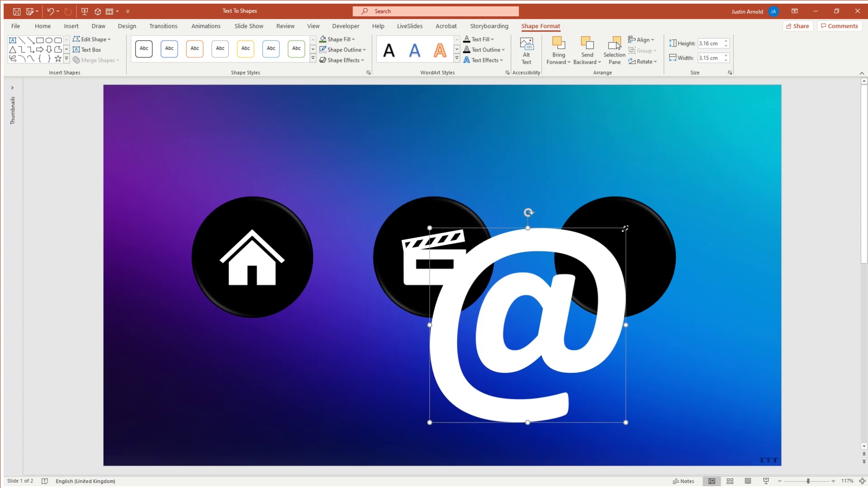
pyautogui.hotkey('ctrl', 'z')
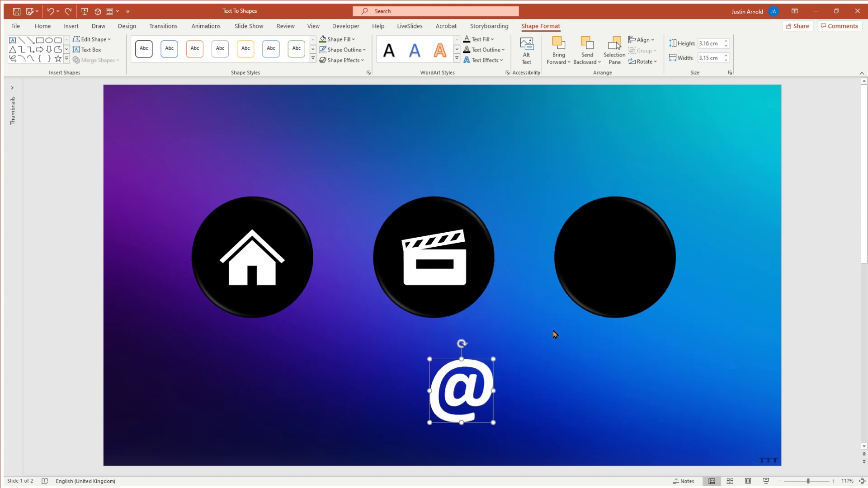
pyautogui.hotkey('ctrl', 'z')
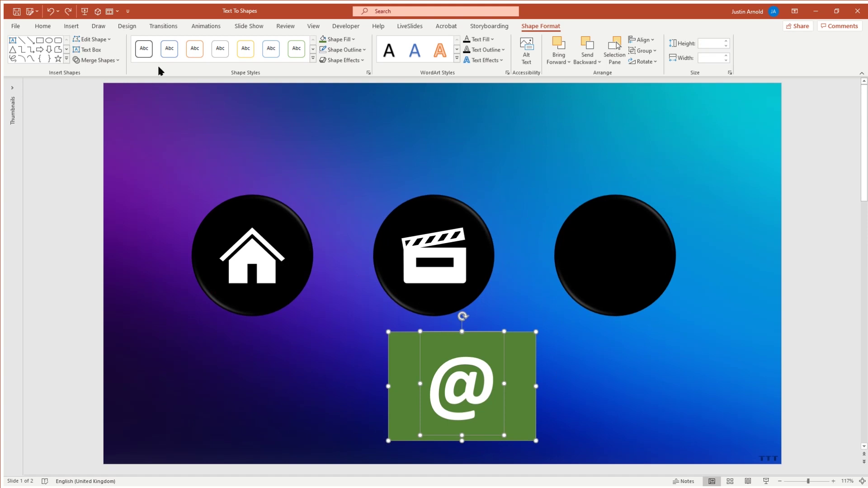
pyautogui.click(106, 61)
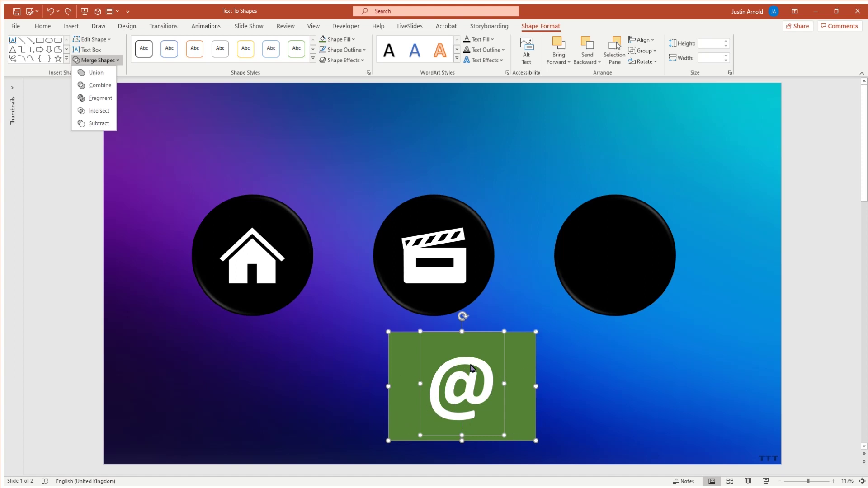
pyautogui.click(97, 98)
pyautogui.click(663, 387)
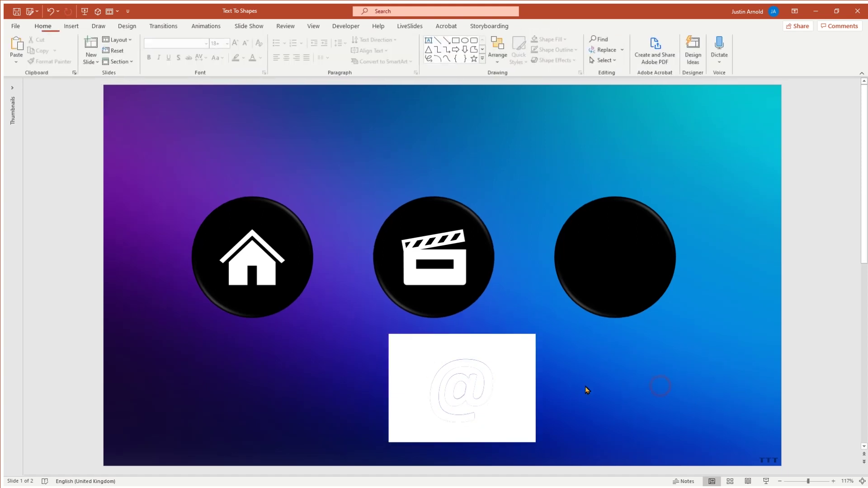
pyautogui.moveTo(520, 381); pyautogui.dragTo(294, 382)
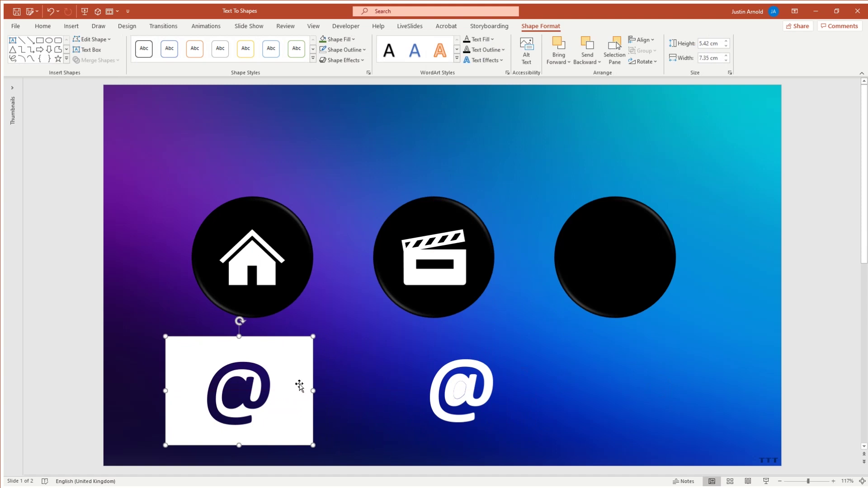
pyautogui.moveTo(466, 400); pyautogui.dragTo(528, 400)
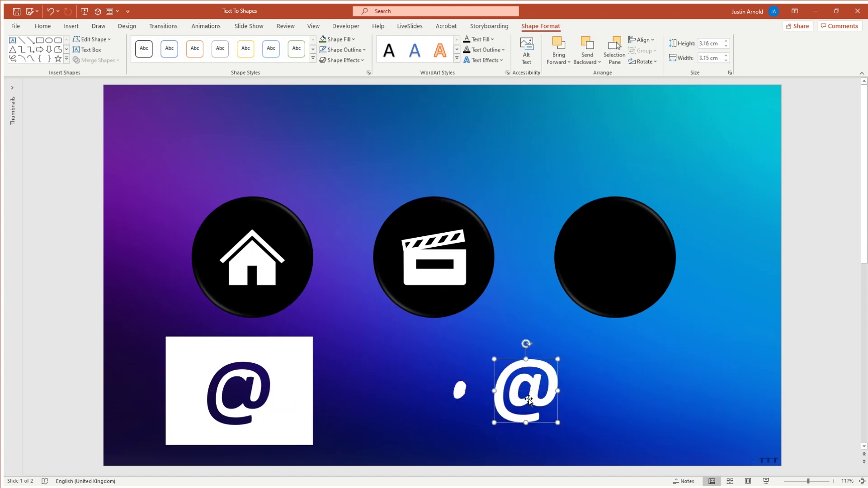
pyautogui.click(459, 390)
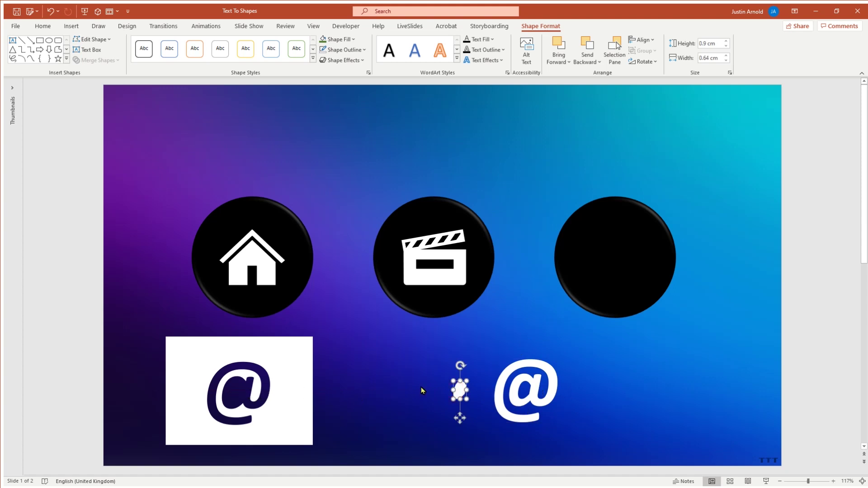
pyautogui.hotkey('ctrl', 'z')
pyautogui.hotkey('ctrl', 'z')
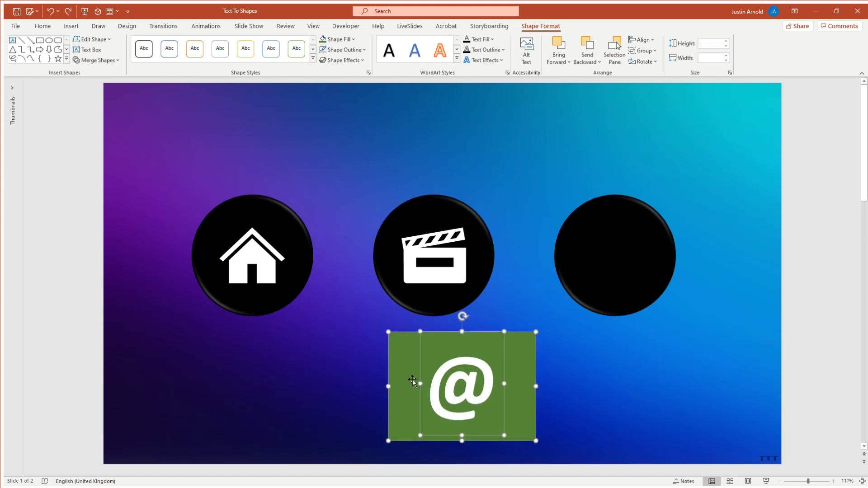
# - Intersect the @ text with the green rectangle into a solid white shape and centre it on the third black circle
pyautogui.click(108, 60)
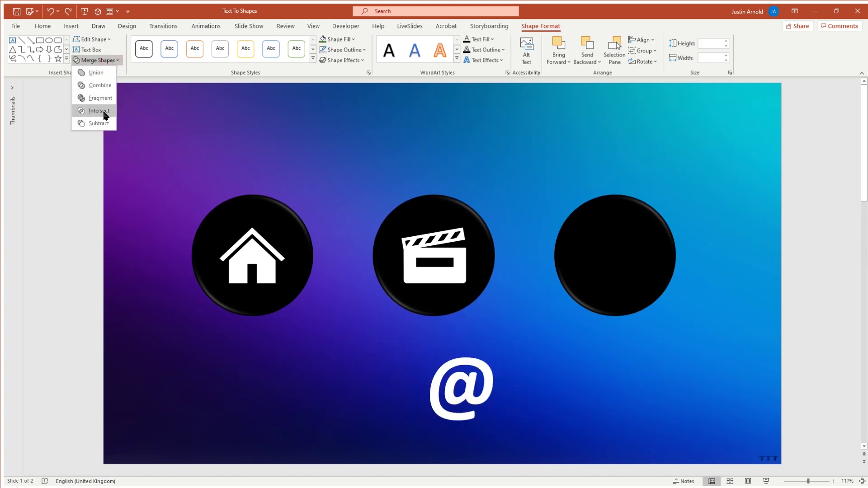
pyautogui.click(99, 111)
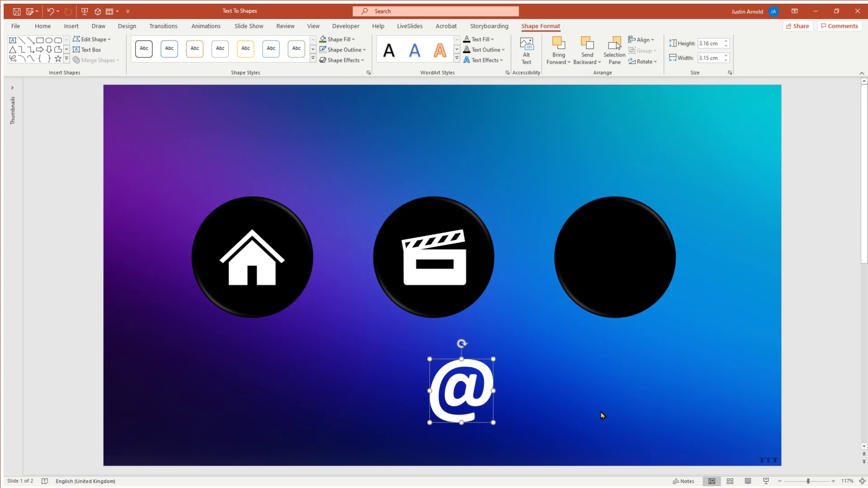
pyautogui.moveTo(479, 402); pyautogui.dragTo(540, 391)
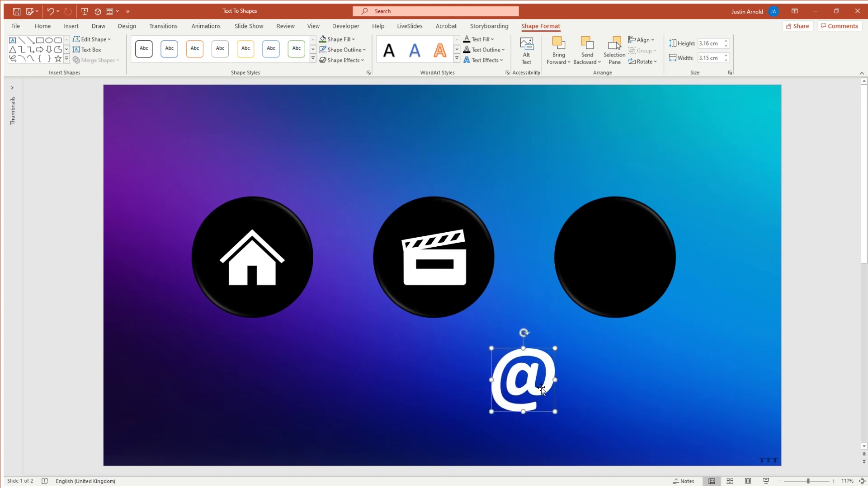
pyautogui.moveTo(541, 390); pyautogui.dragTo(632, 270)
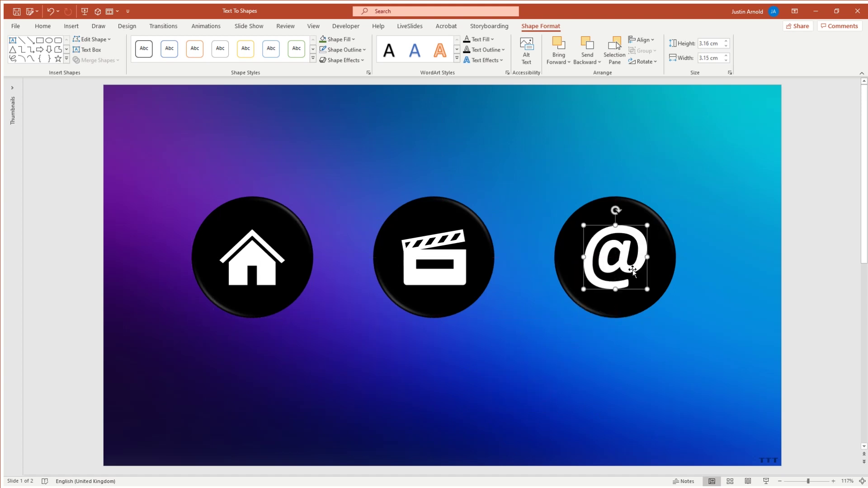
# - Group the white @ shape with the third black circle
pyautogui.keyDown('shift'); pyautogui.click(658, 272); pyautogui.keyUp('shift')
pyautogui.rightClick(658, 273)
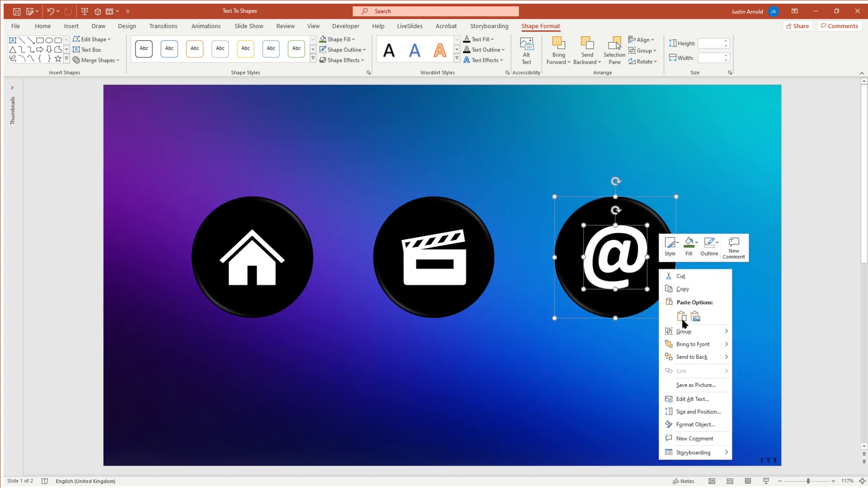
pyautogui.click(683, 331)
pyautogui.click(744, 332)
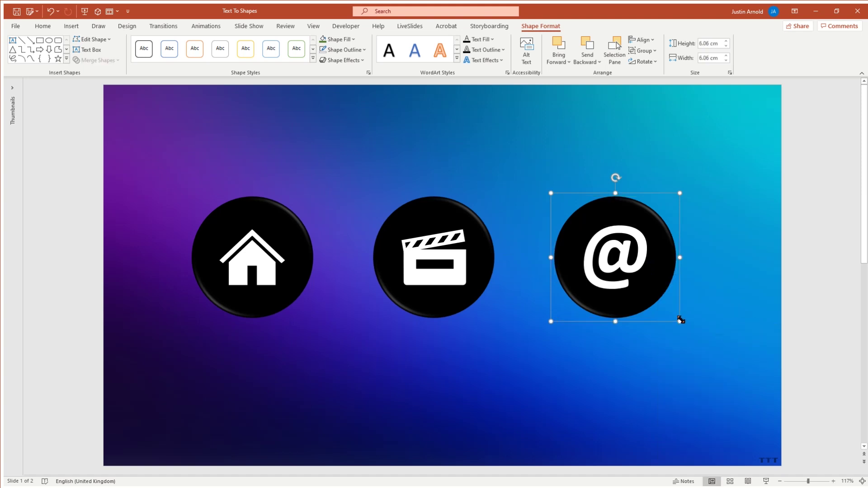
# - Try enlarging the @ and clapperboard buttons, undo the resizing with Ctrl+Z, and deselect
pyautogui.moveTo(679, 320); pyautogui.dragTo(839, 480)
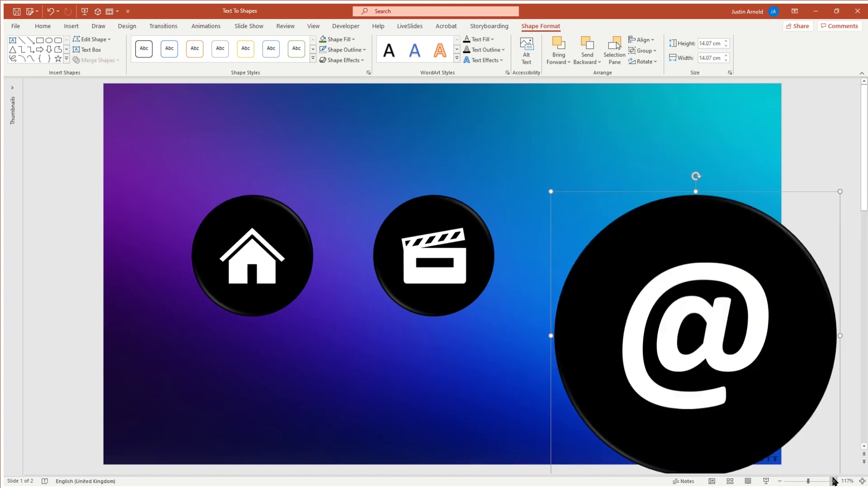
pyautogui.click(419, 312)
pyautogui.moveTo(498, 320); pyautogui.dragTo(640, 465)
pyautogui.hotkey('ctrl', 'z')
pyautogui.hotkey('ctrl', 'z')
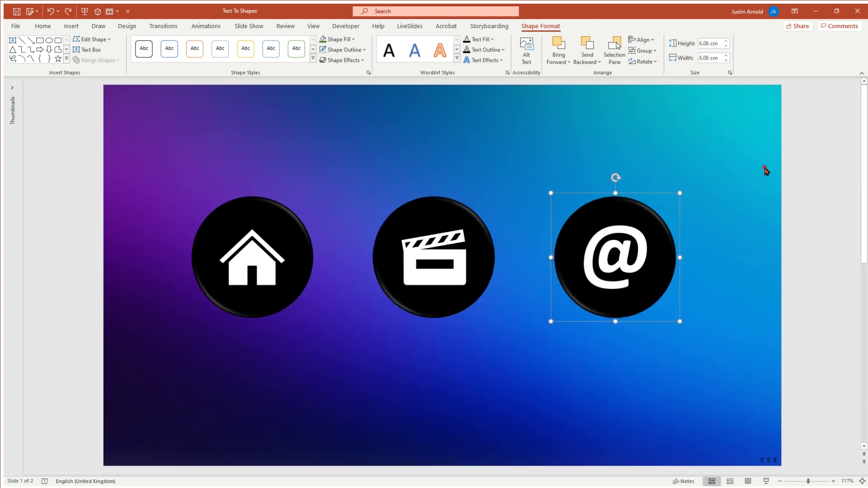
pyautogui.click(764, 171)
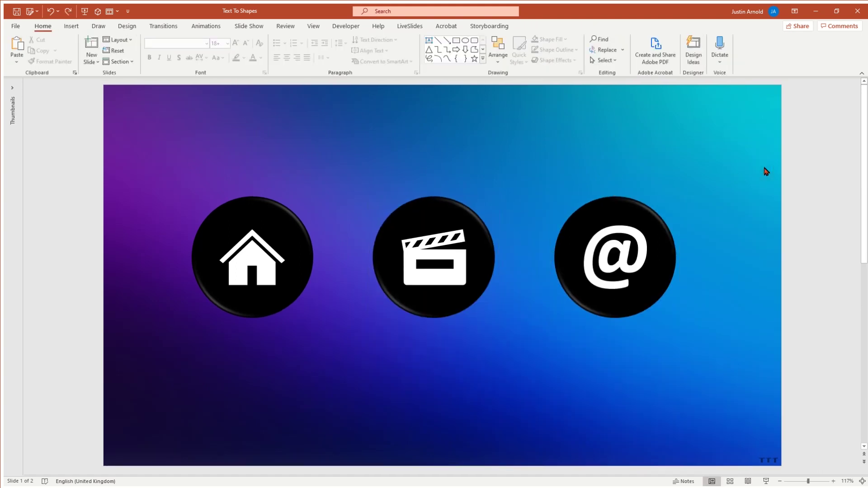